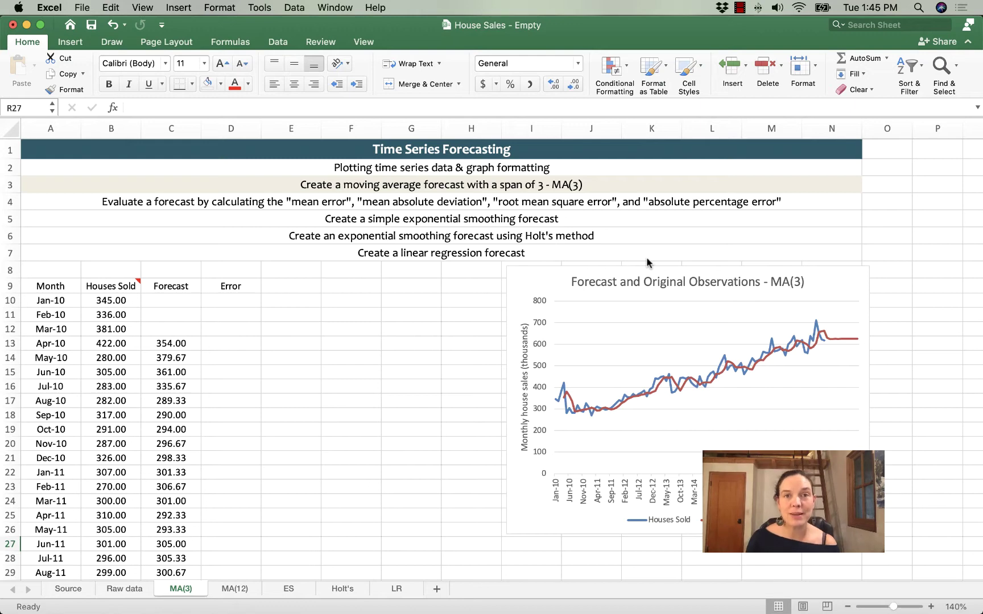
# - Fill the merged row 4 forecast-evaluation heading with the same light beige as row 3
pyautogui.click(474, 195)
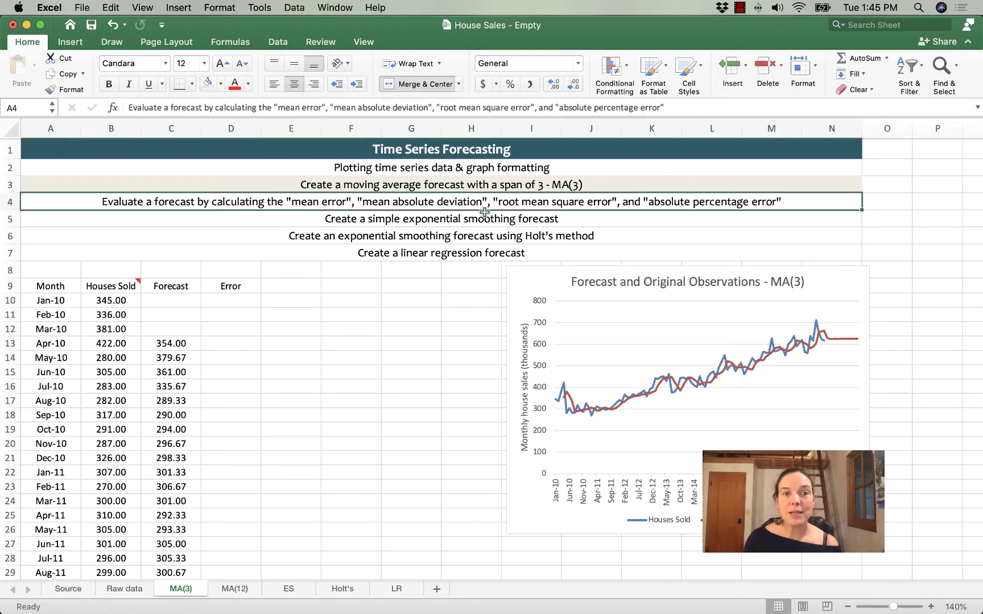
pyautogui.click(208, 83)
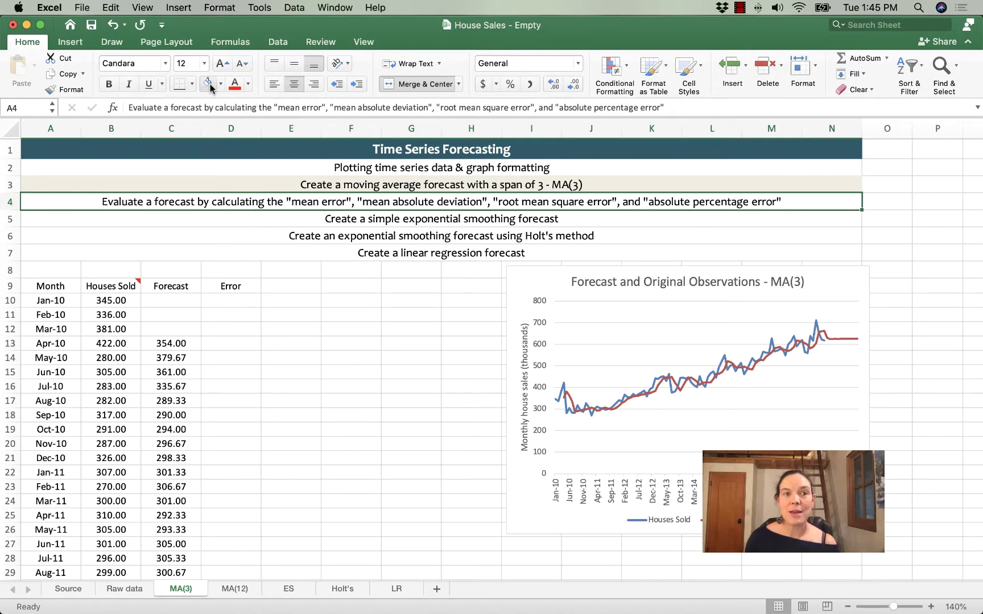
pyautogui.click(221, 84)
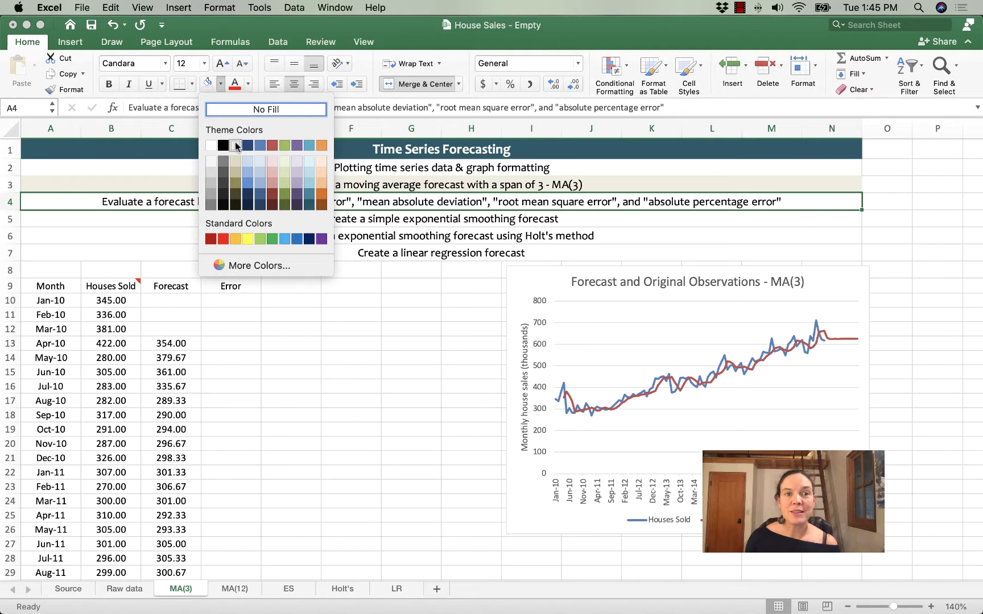
pyautogui.click(238, 147)
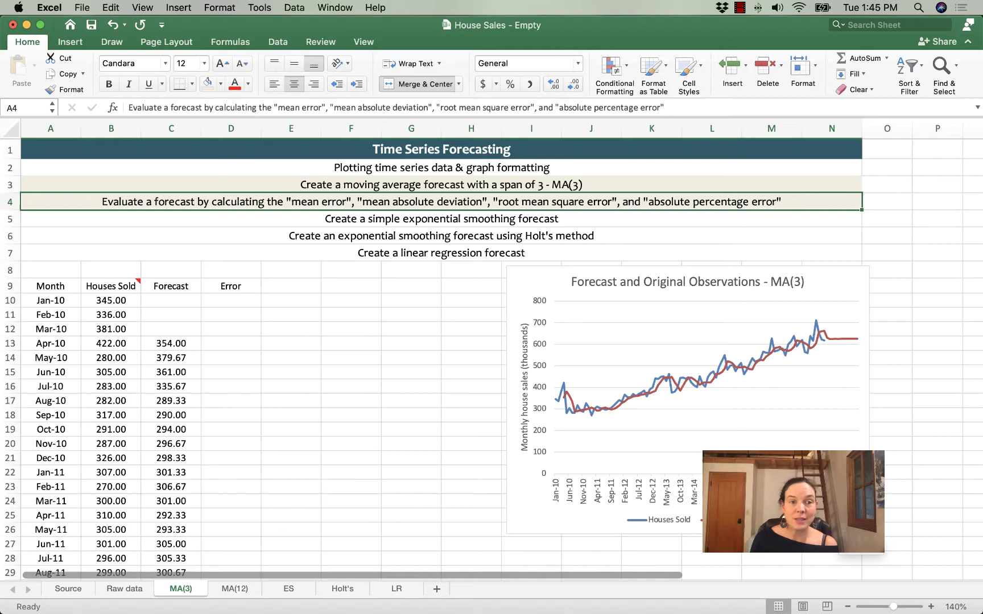
pyautogui.doubleClick(163, 343)
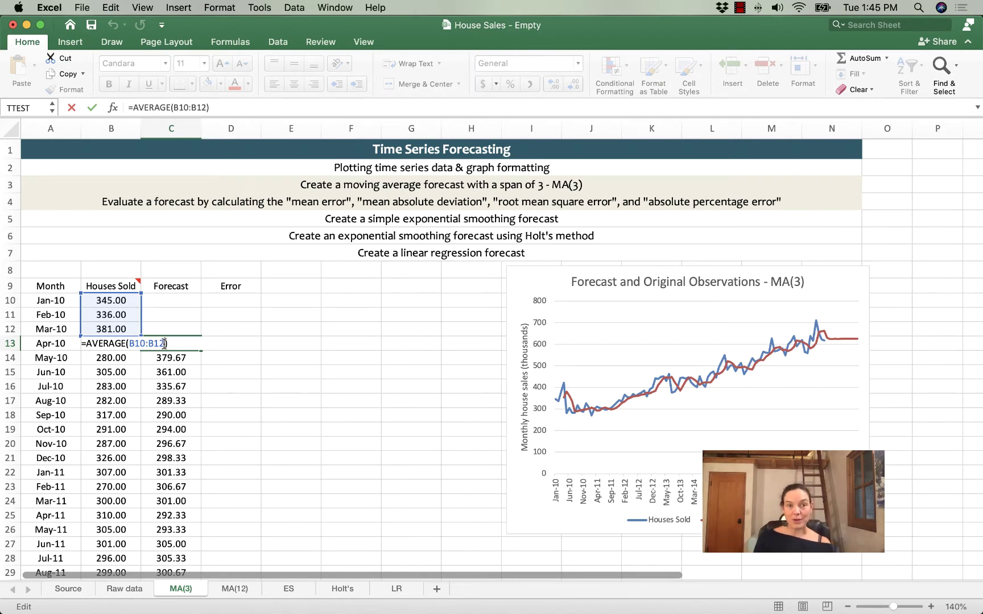
pyautogui.press('Return')
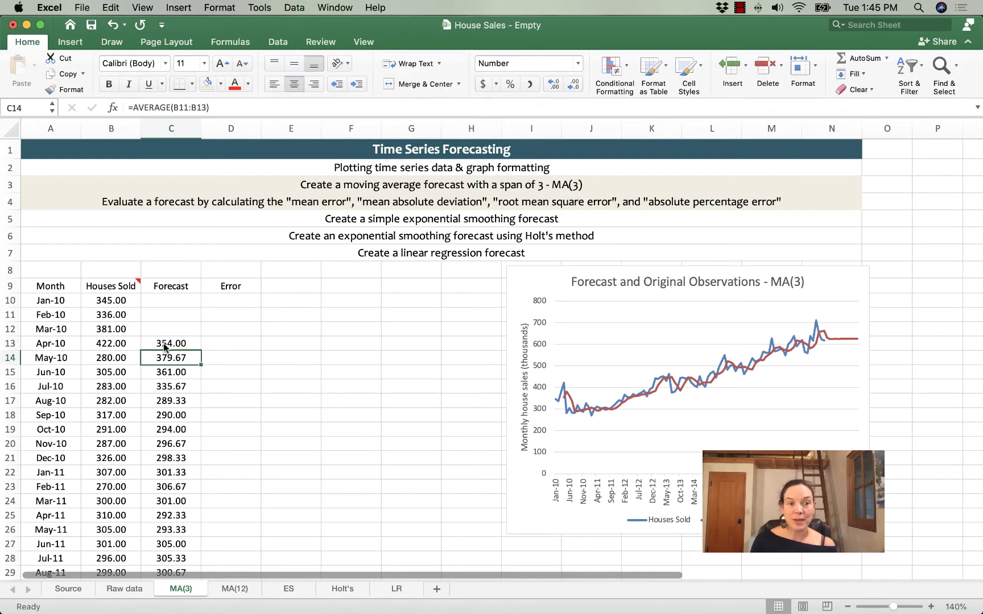
pyautogui.scroll(-5, 164, 343)
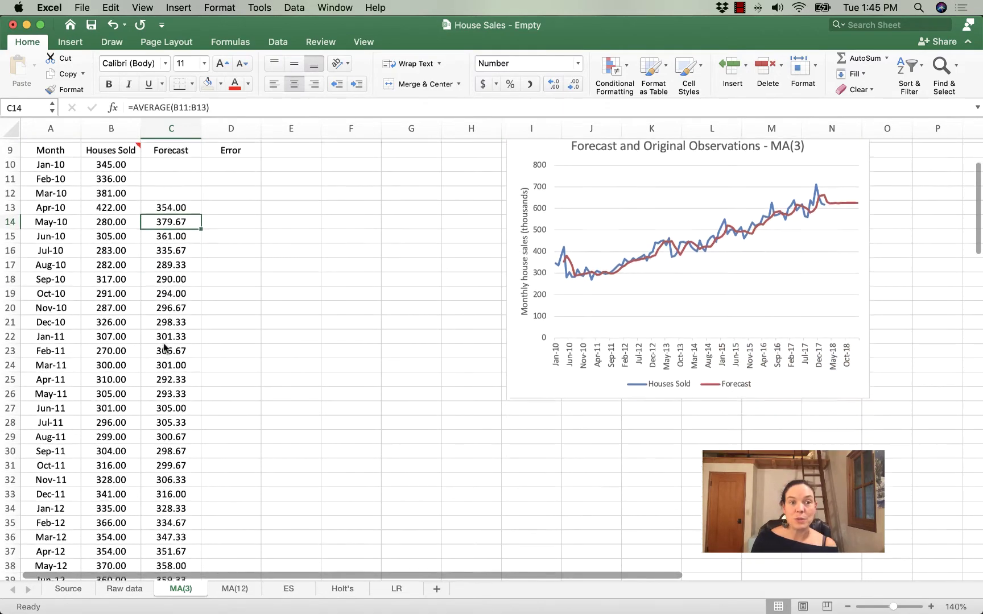
pyautogui.scroll(-20, 163, 347)
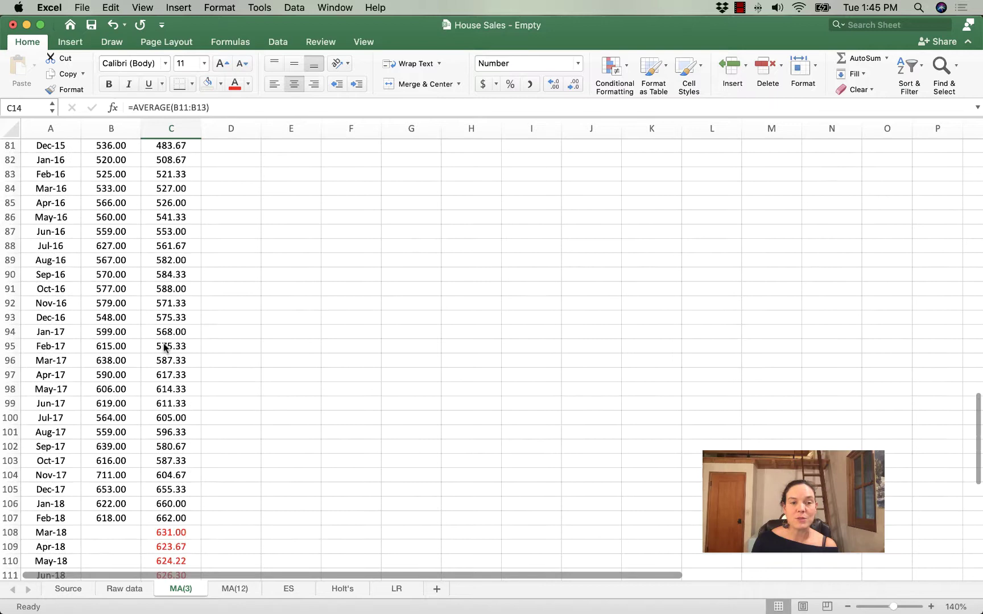
pyautogui.scroll(-4, 164, 347)
pyautogui.click(169, 351)
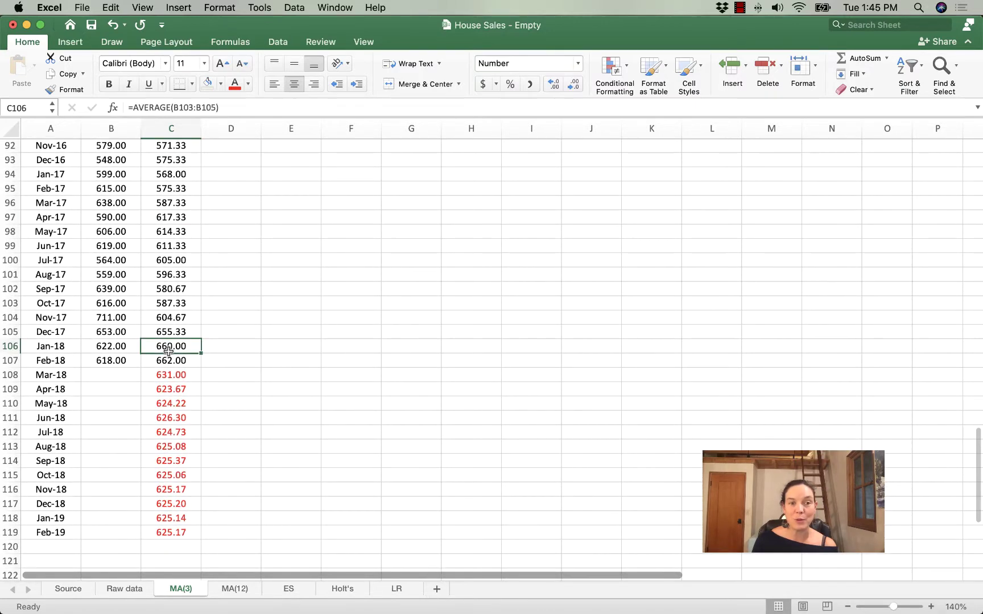
pyautogui.click(167, 361)
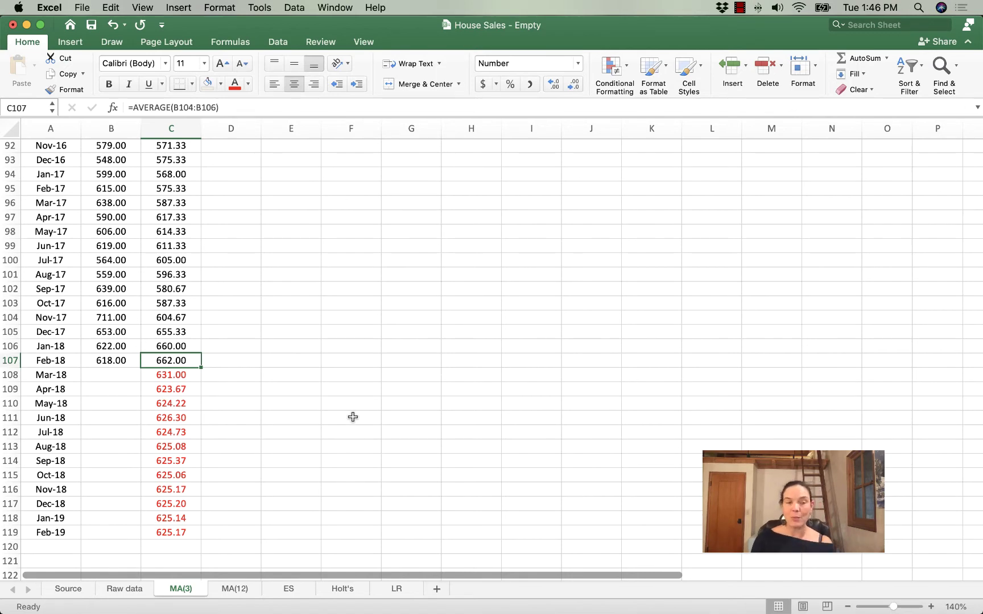
pyautogui.moveTo(171, 375); pyautogui.dragTo(178, 532)
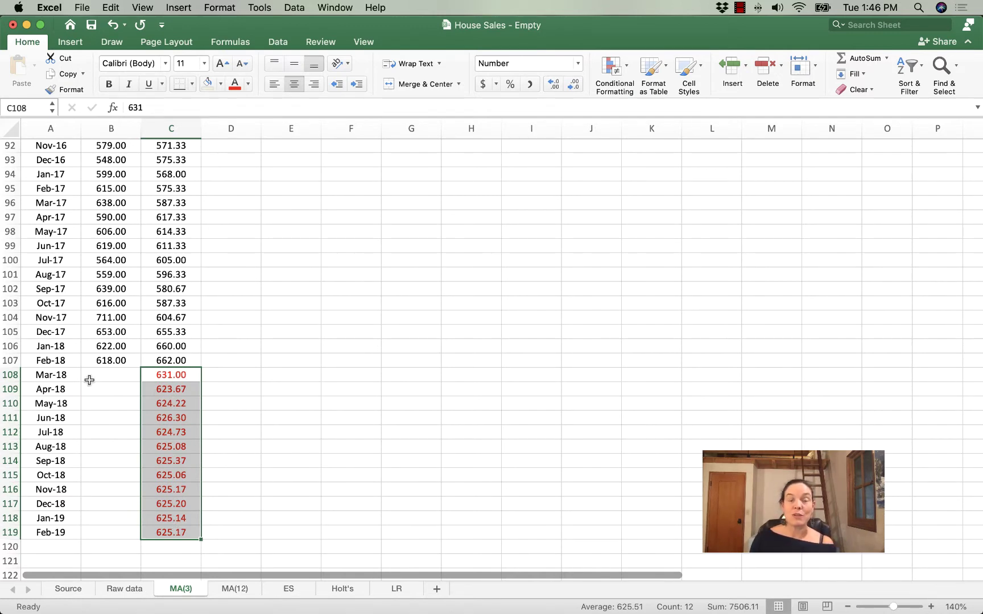
pyautogui.scroll(20, 584, 349)
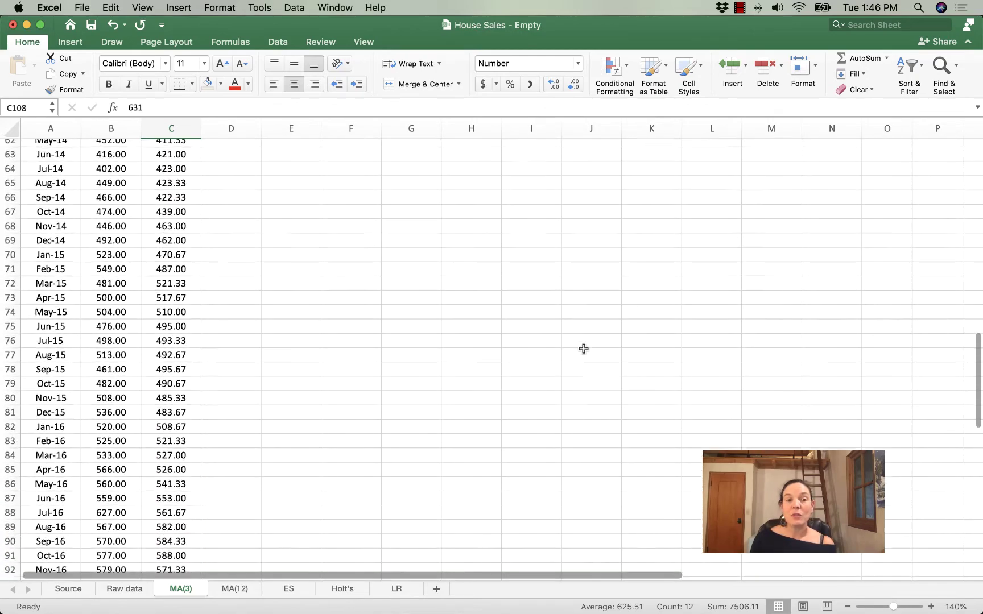
pyautogui.scroll(4, 583, 349)
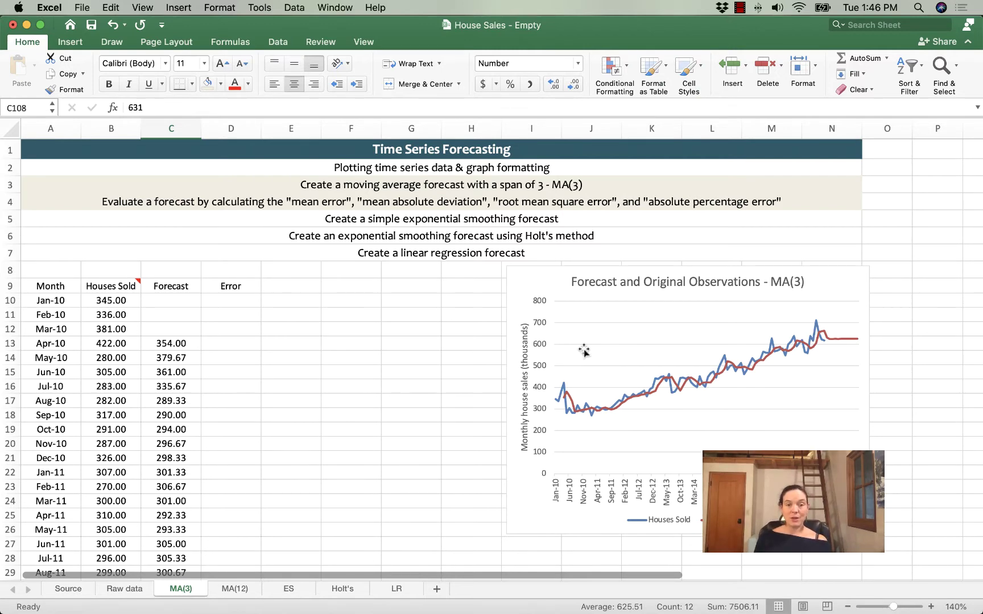
# - Enter the headings Abs Err, Sq Err and Abs Perc Err in E9:G9, beside Error
pyautogui.click(227, 286)
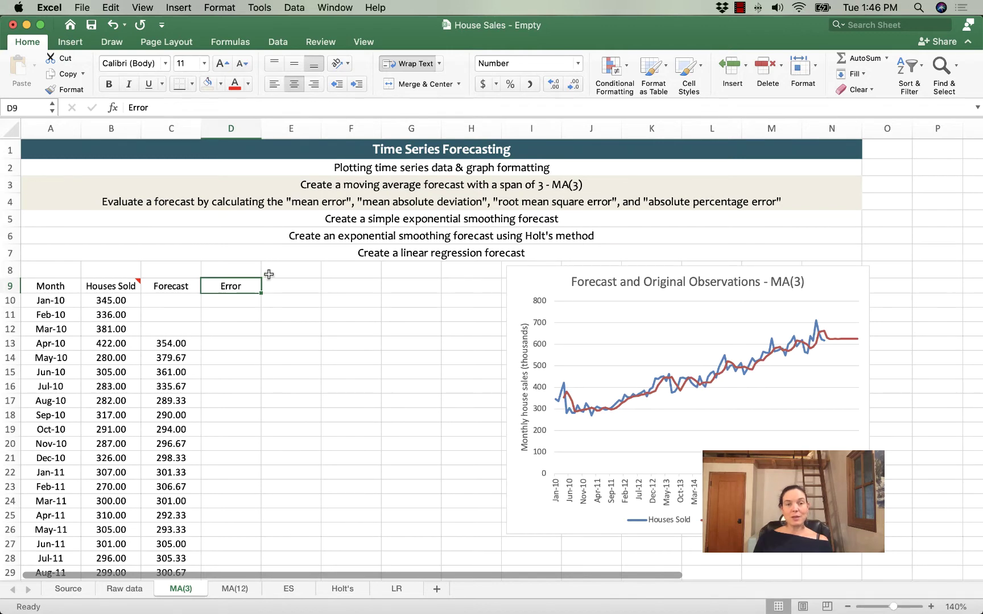
pyautogui.click(285, 282)
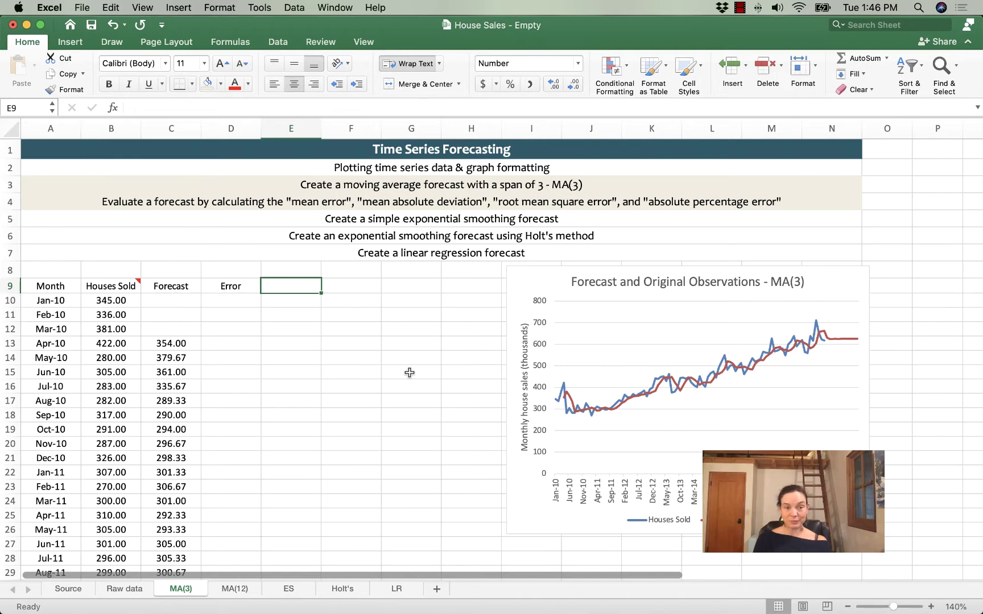
pyautogui.write('Abs')
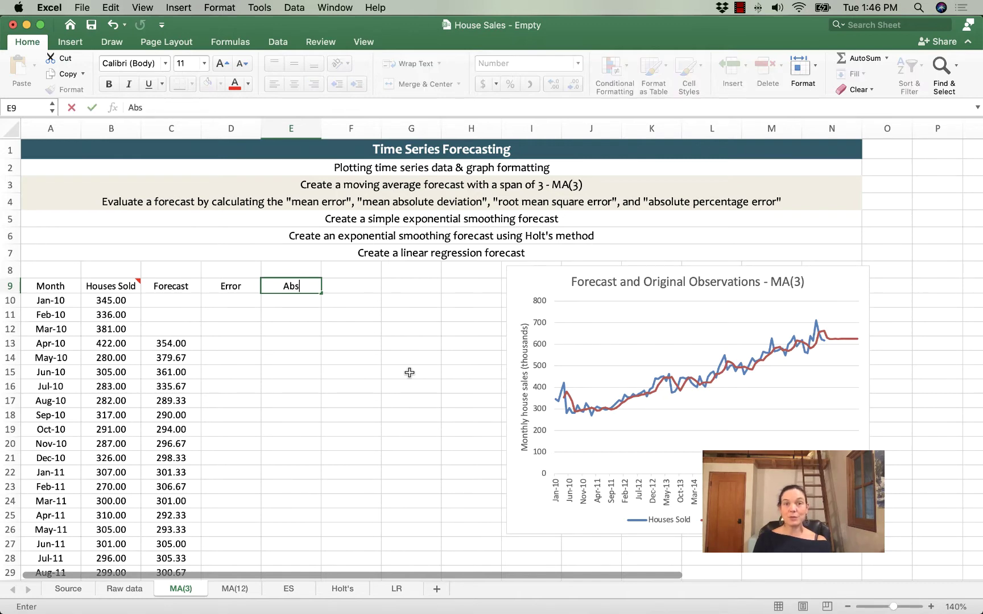
pyautogui.write(' Err')
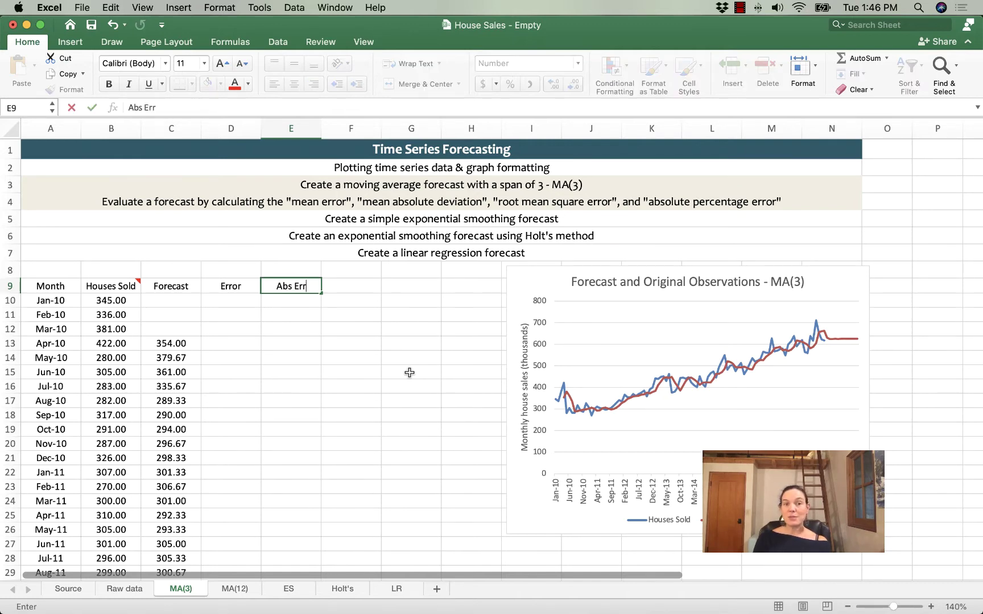
pyautogui.press('Tab')
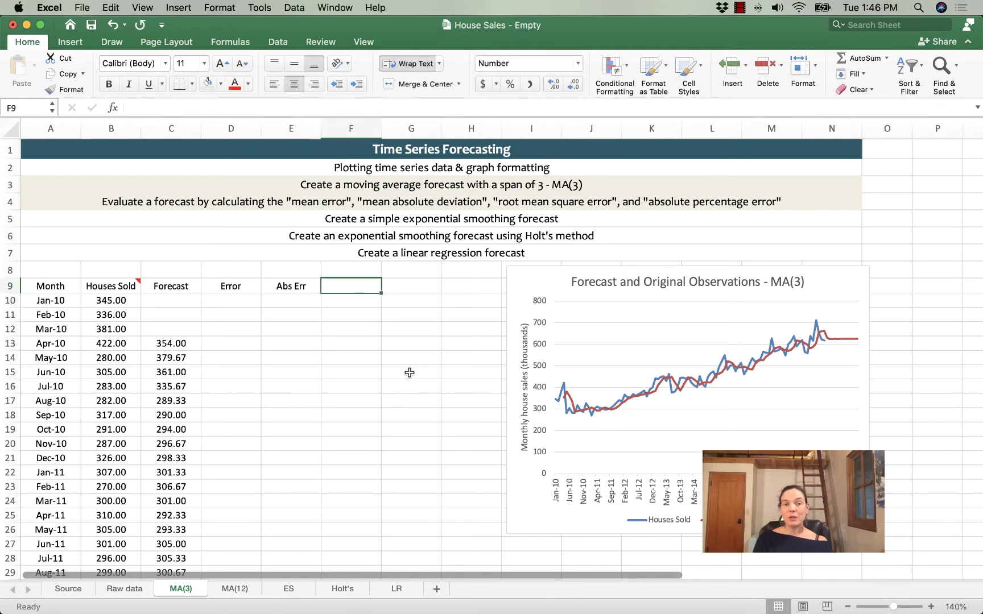
pyautogui.write('Sq Er')
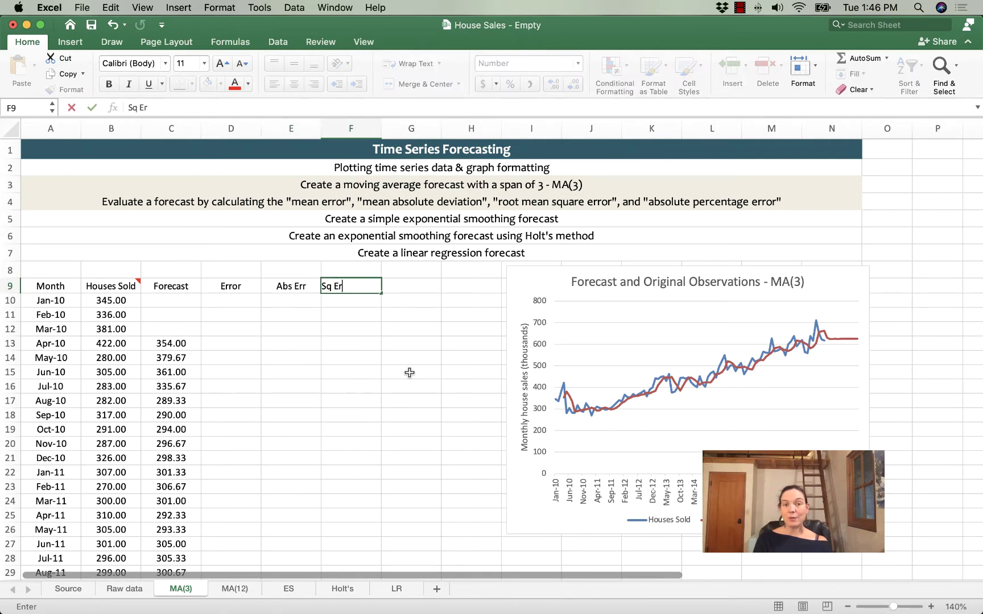
pyautogui.write('r')
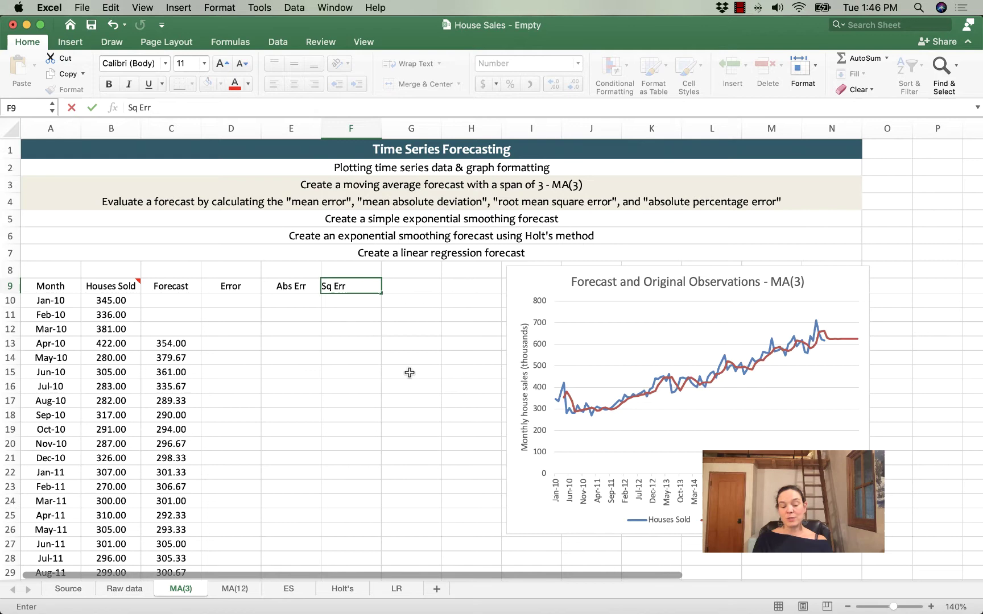
pyautogui.press('Tab')
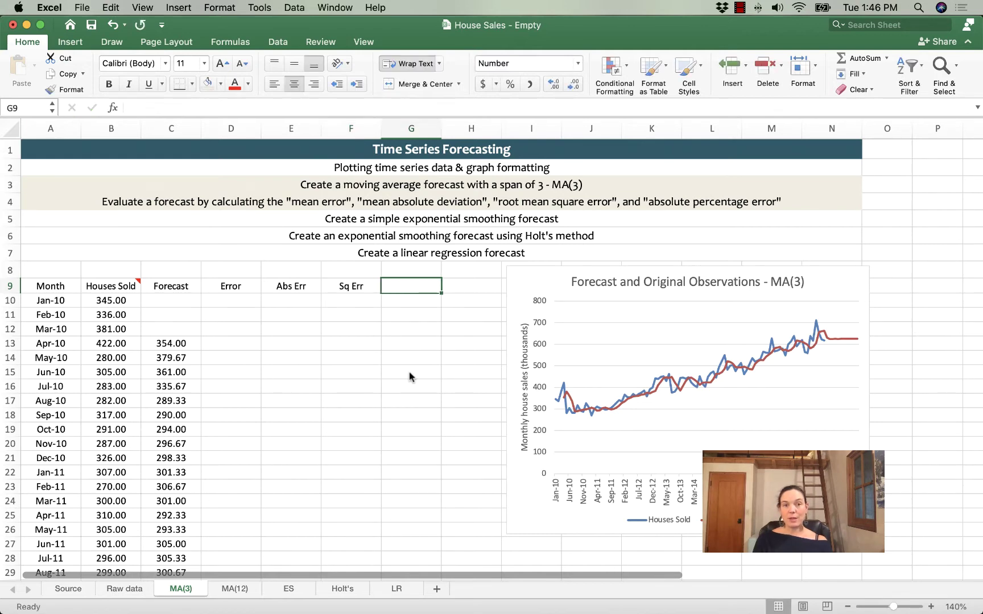
pyautogui.write('Abs Per')
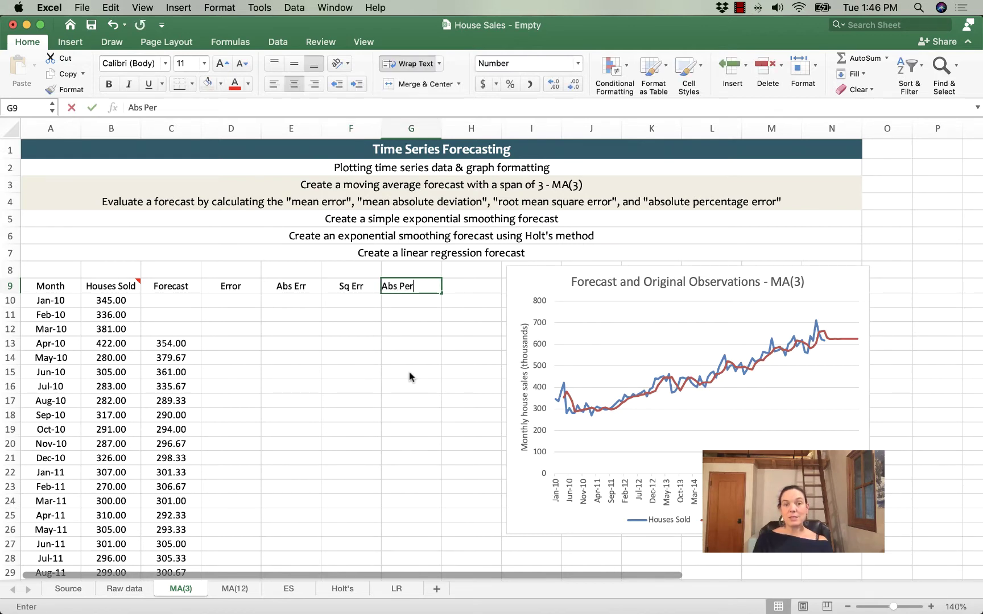
pyautogui.write('c Err')
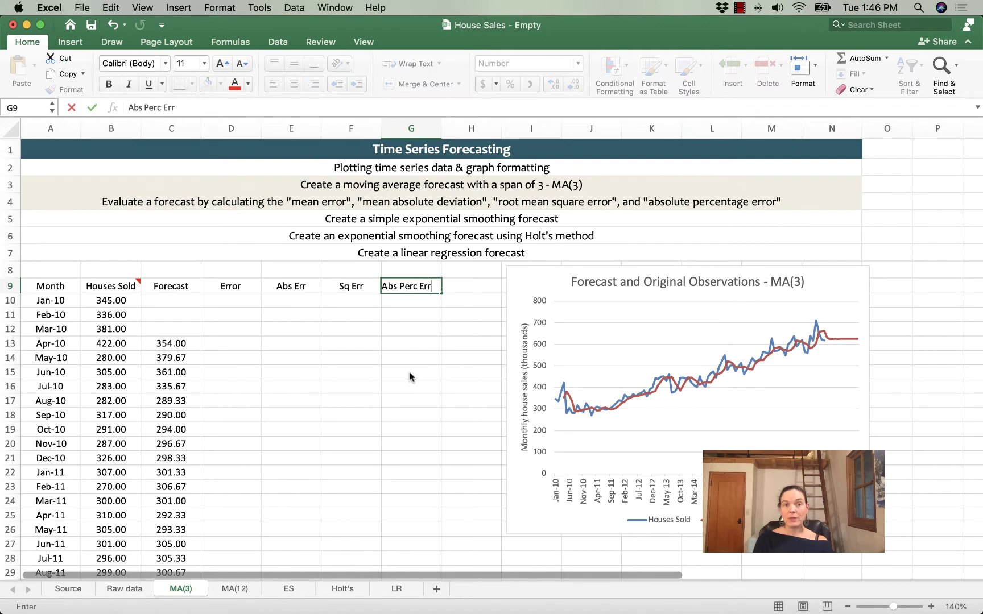
pyautogui.press('Return')
pyautogui.scroll(-1, 409, 376)
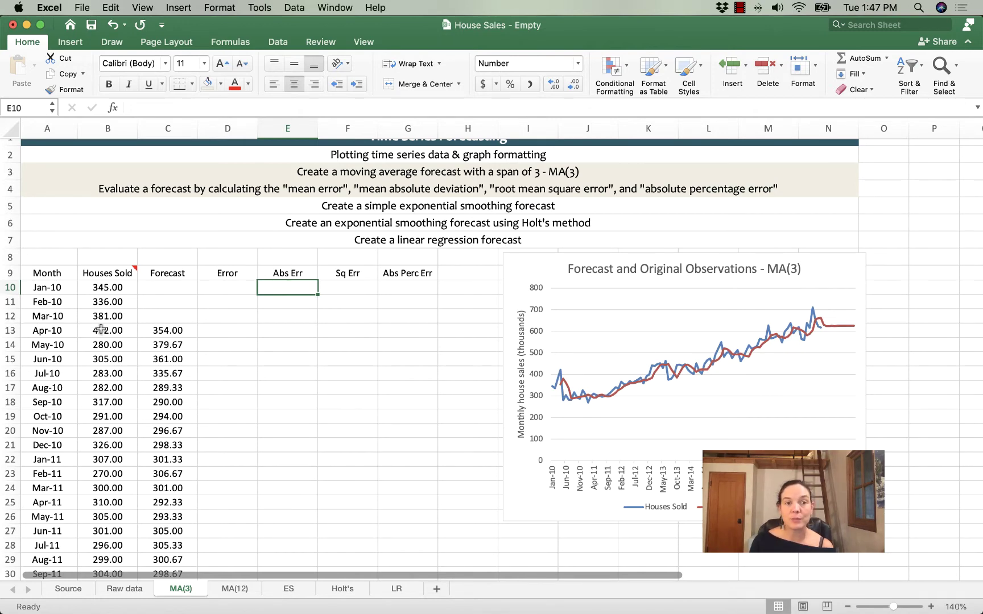
# - Shade the empty forecast and error cells for Jan-10 to Mar-10 (rows 10–12) light grey
pyautogui.hscroll(-1, 100, 330)
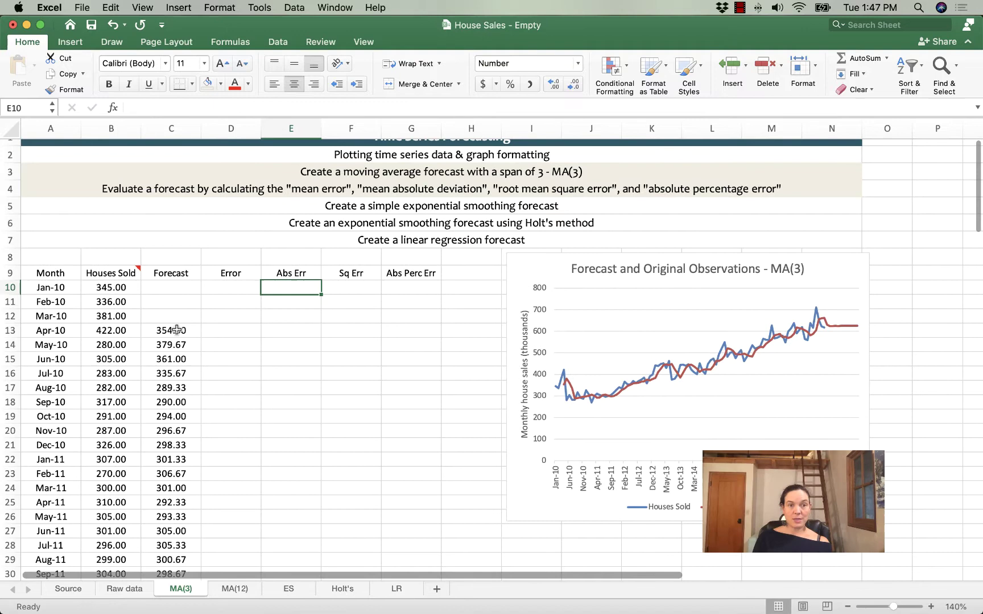
pyautogui.click(177, 330)
pyautogui.moveTo(165, 284); pyautogui.dragTo(417, 322)
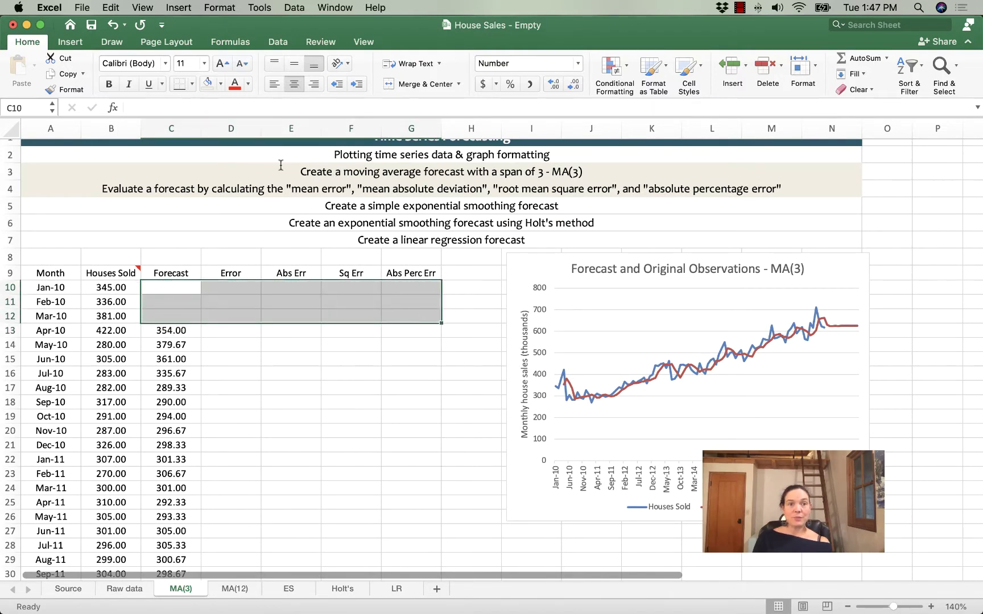
pyautogui.click(221, 84)
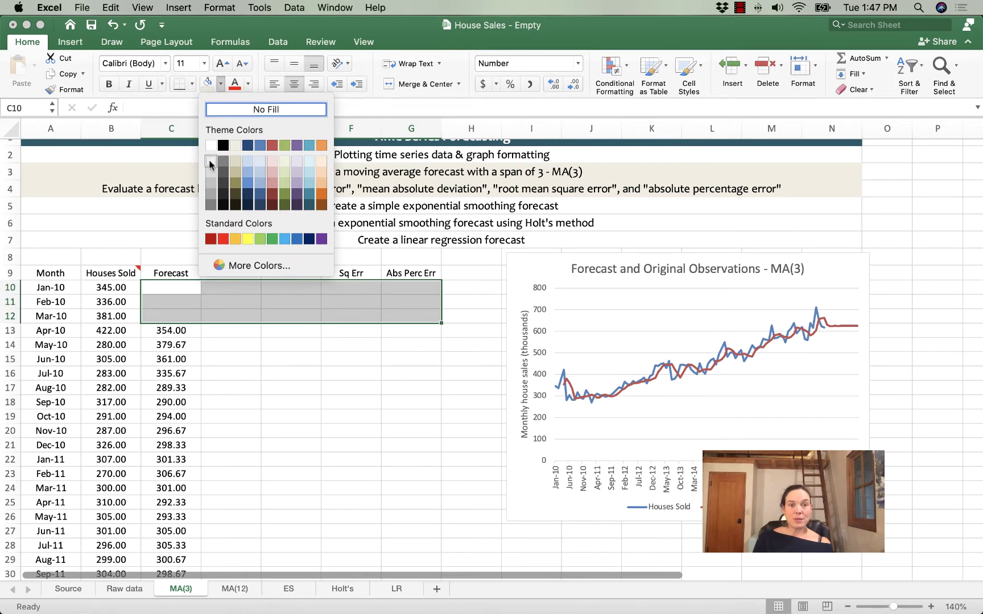
pyautogui.click(210, 164)
pyautogui.click(351, 382)
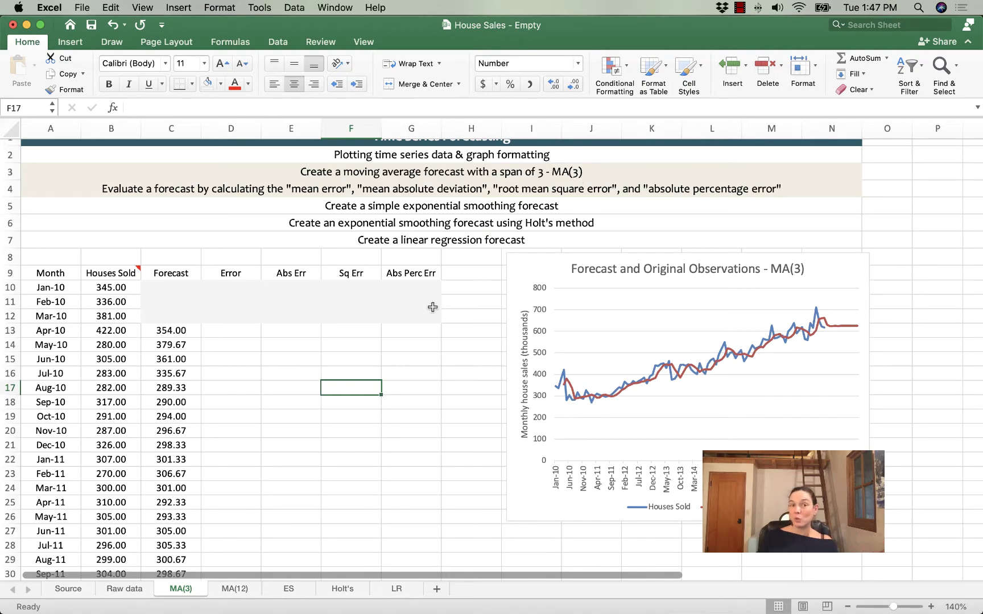
# - Shade the blank error cells beside the projected Mar-18 to Feb-19 forecasts light grey
pyautogui.scroll(-10, 345, 410)
pyautogui.scroll(-20, 345, 409)
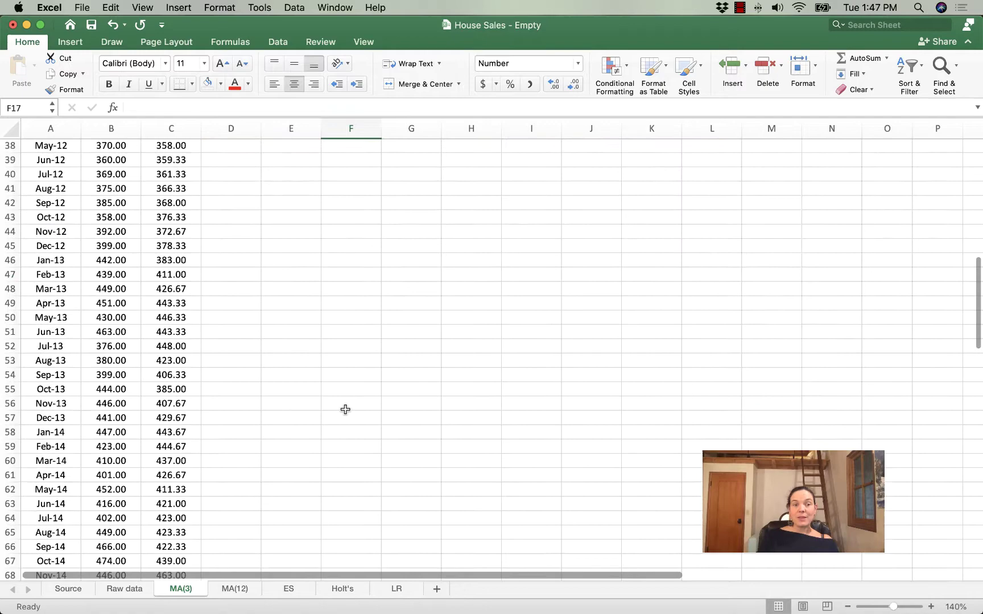
pyautogui.scroll(-5, 345, 409)
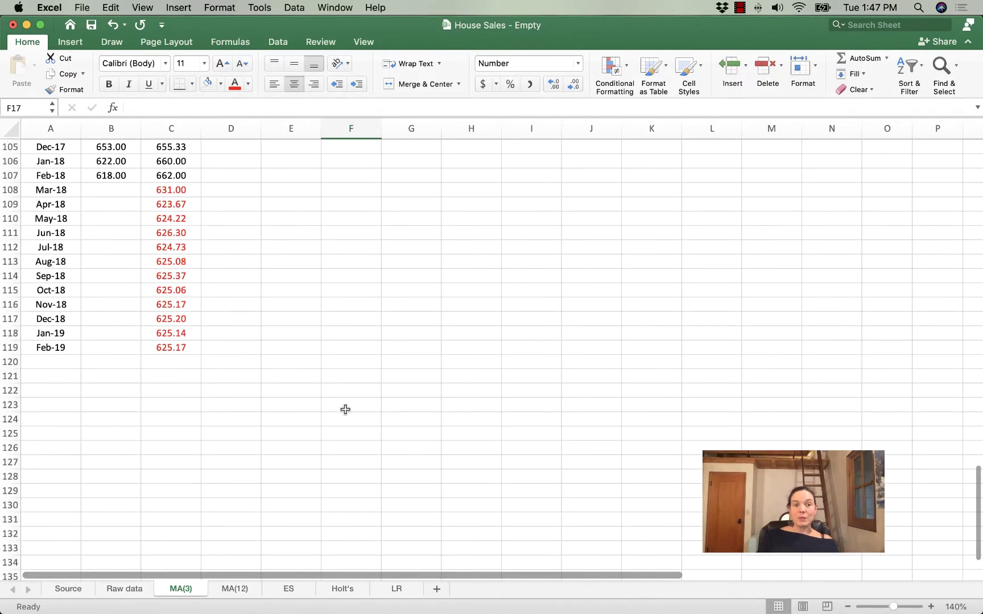
pyautogui.scroll(1, 346, 410)
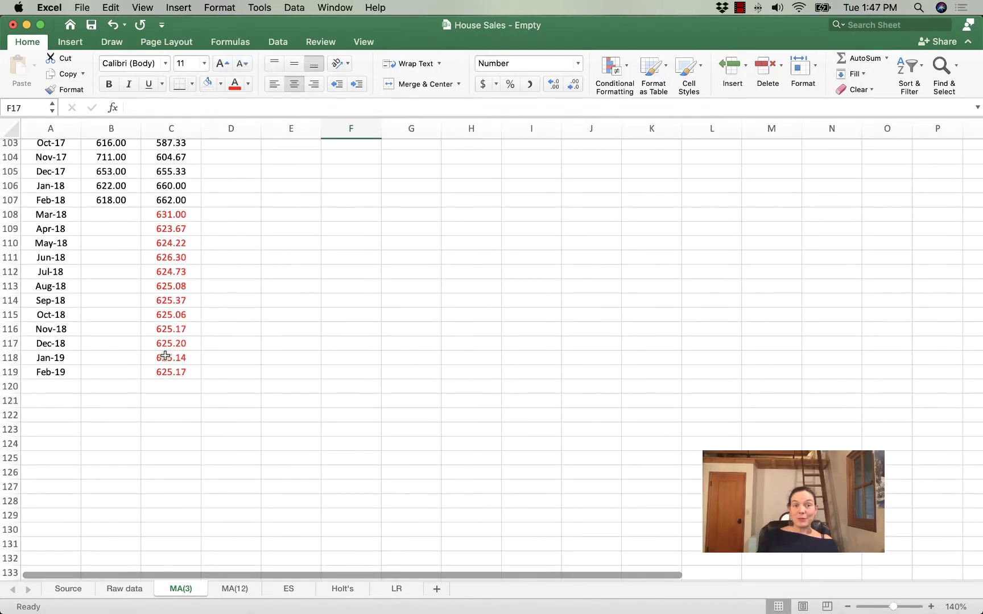
pyautogui.moveTo(234, 206); pyautogui.dragTo(523, 378)
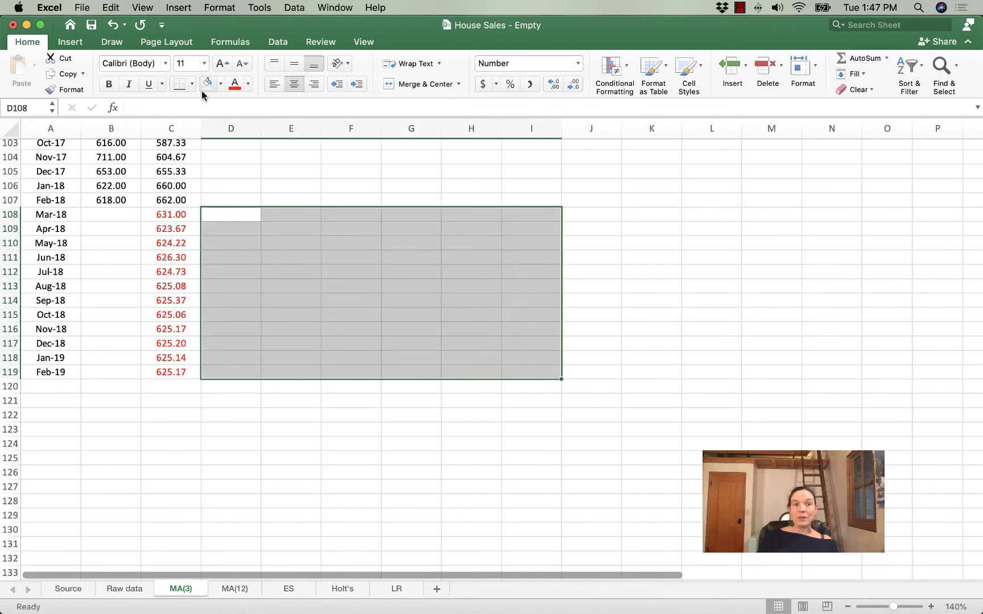
pyautogui.click(220, 85)
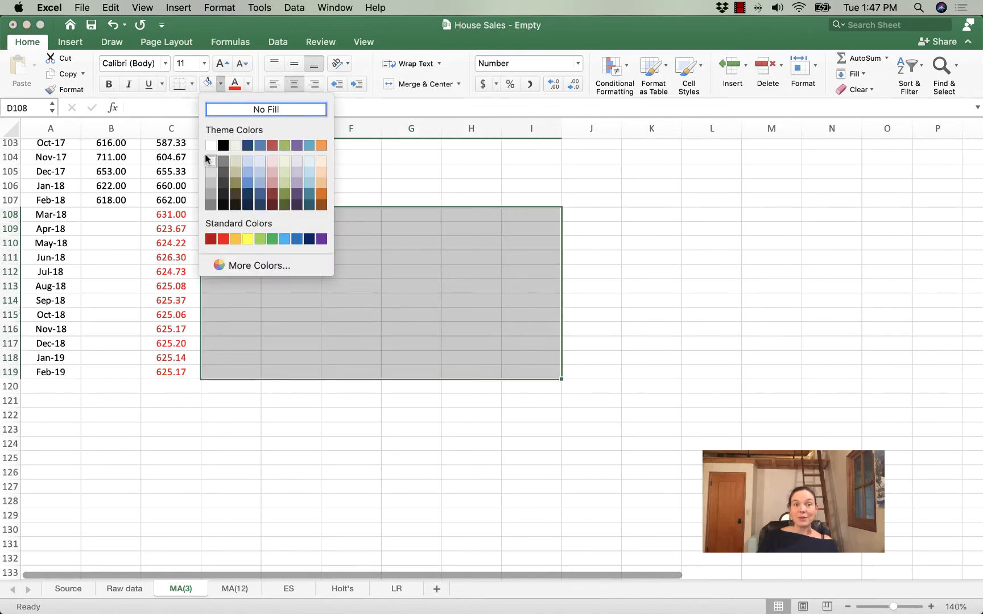
pyautogui.click(211, 160)
pyautogui.click(303, 366)
pyautogui.scroll(20, 304, 366)
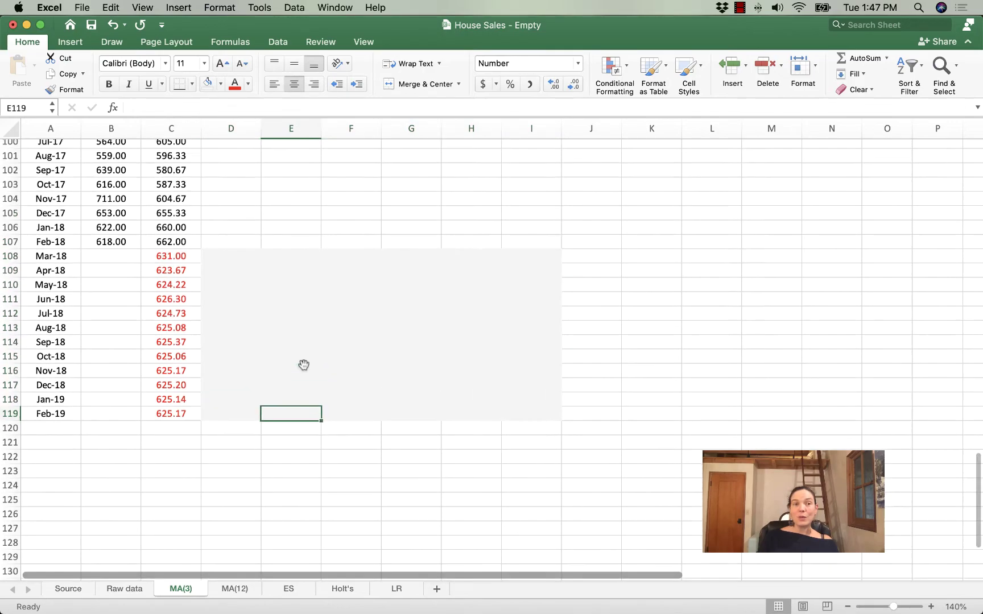
pyautogui.scroll(15, 303, 366)
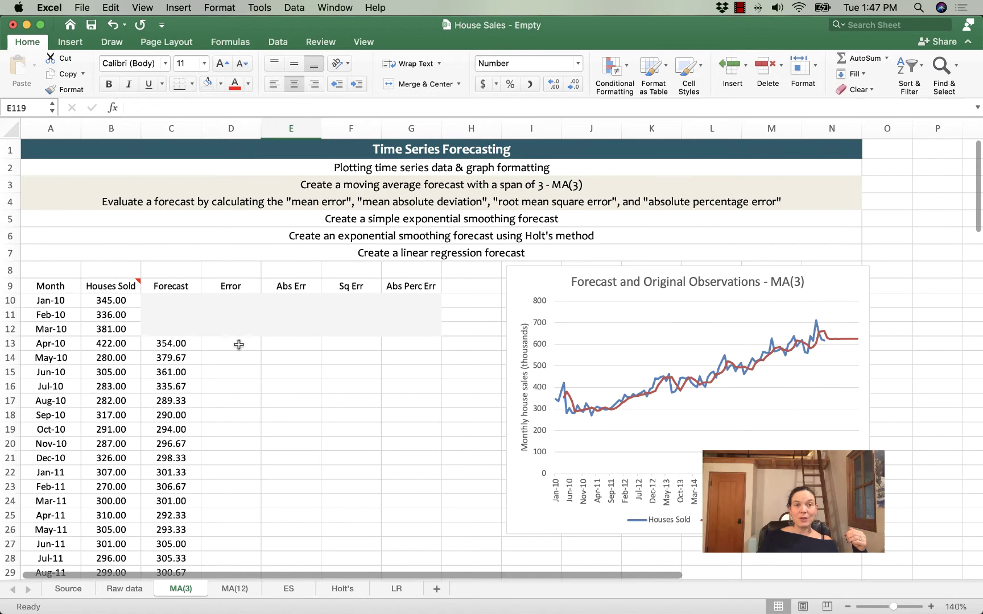
# - Enter =B13-C13 in D13 so the Apr-10 error shows 68.00
pyautogui.click(236, 344)
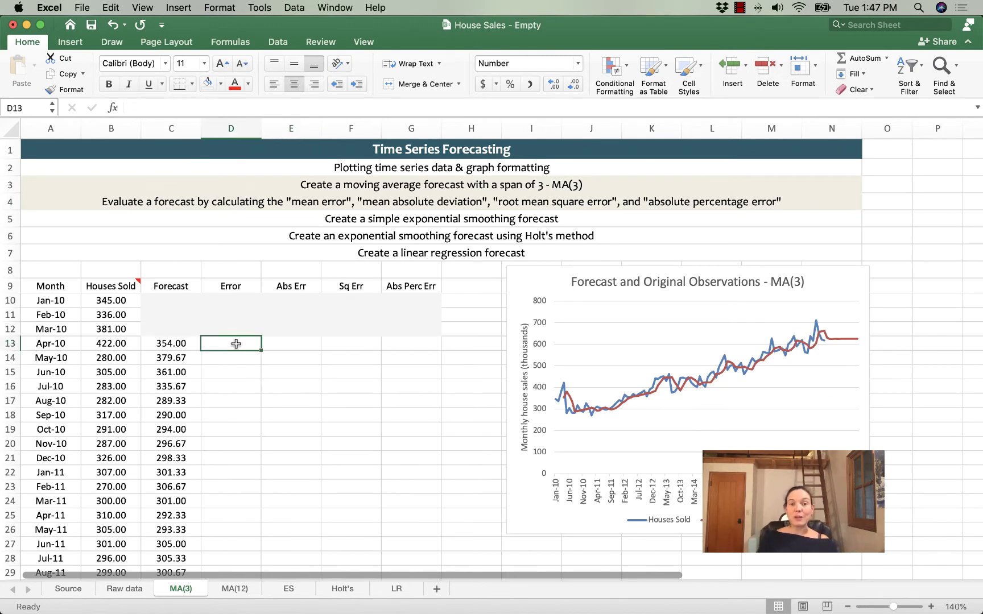
pyautogui.click(289, 343)
pyautogui.click(344, 345)
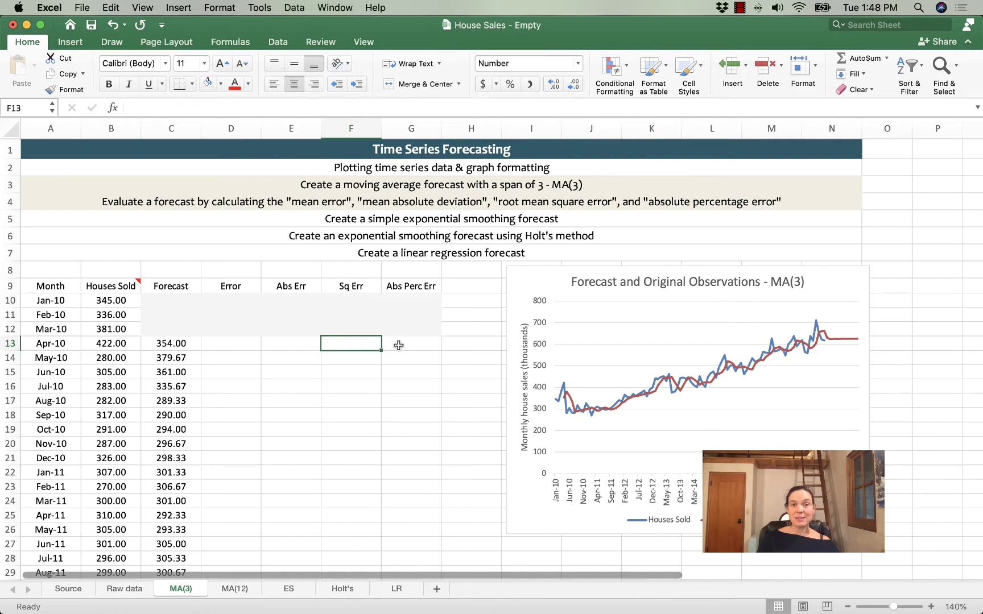
pyautogui.click(400, 345)
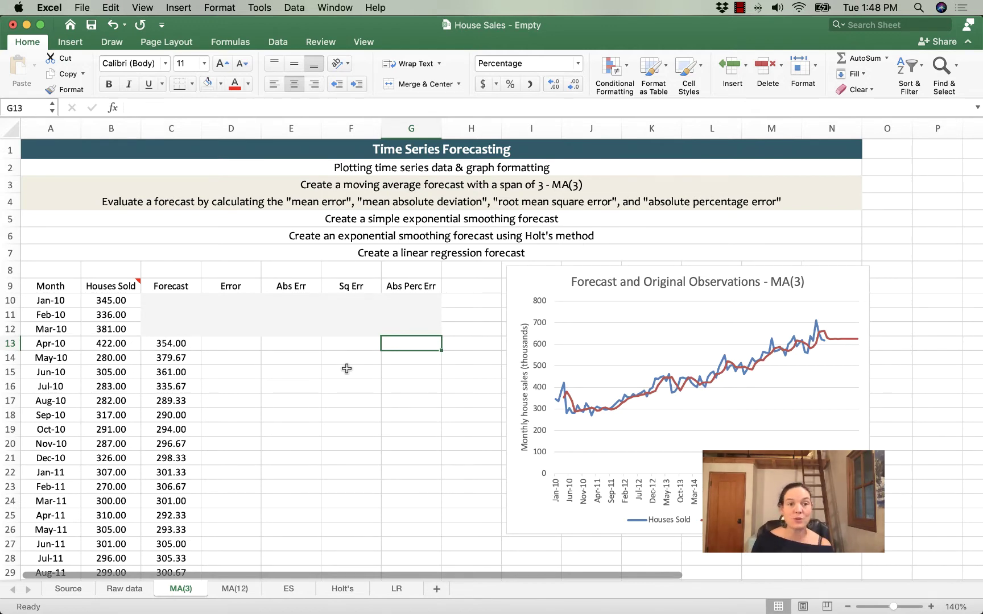
pyautogui.click(240, 344)
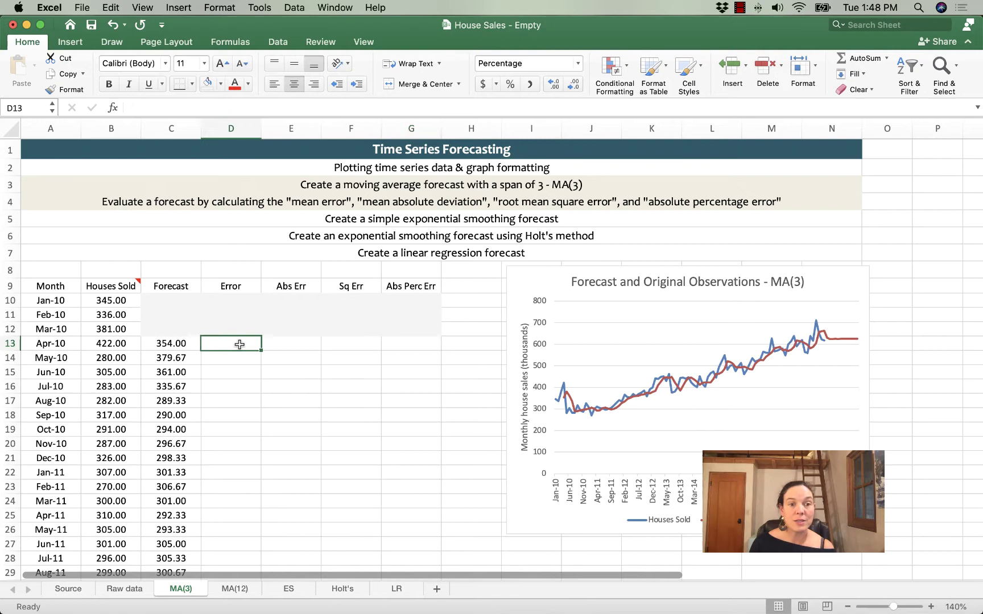
pyautogui.write('=')
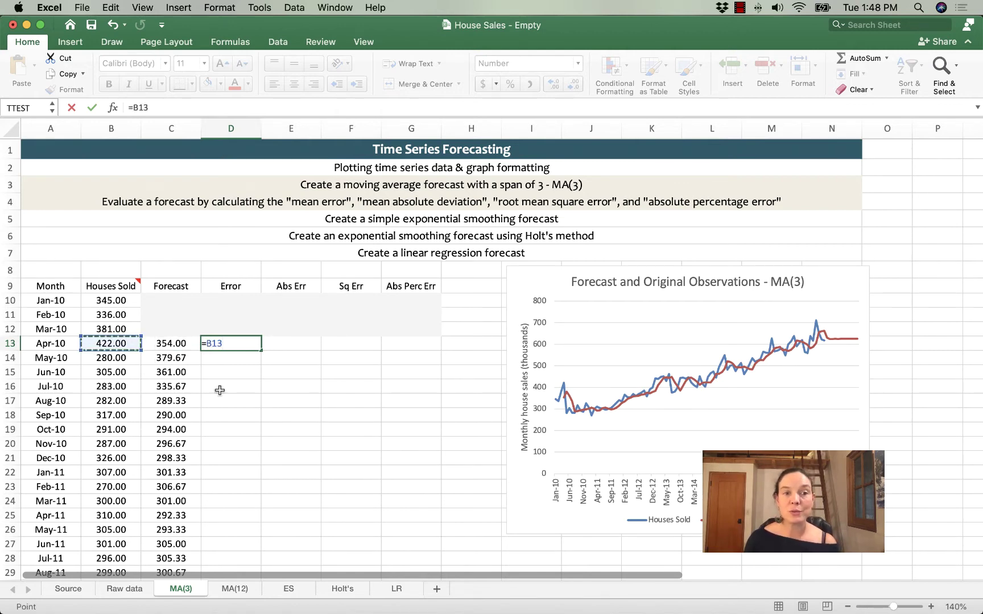
pyautogui.write('-')
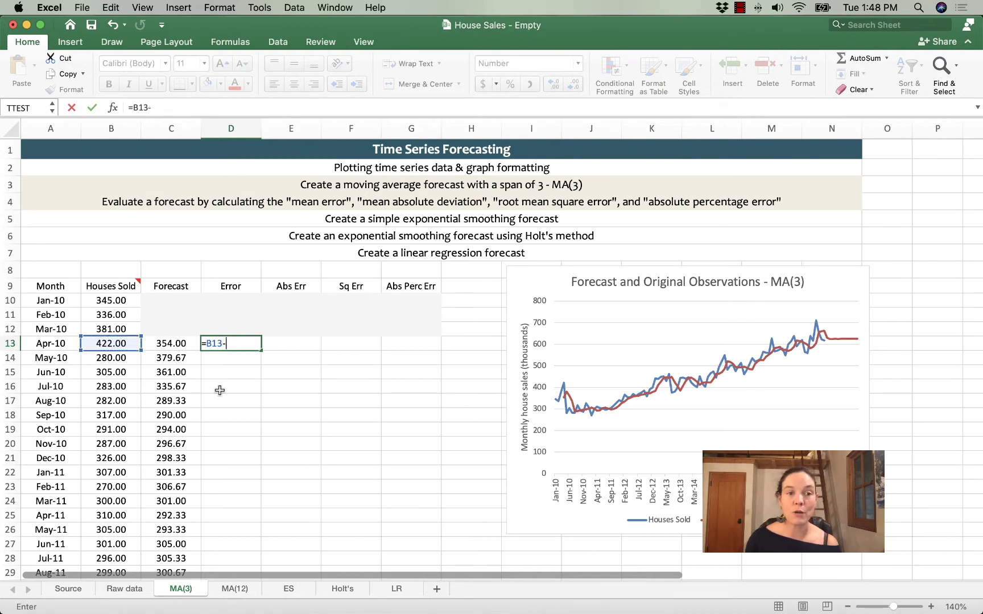
pyautogui.click(177, 344)
pyautogui.press('Return')
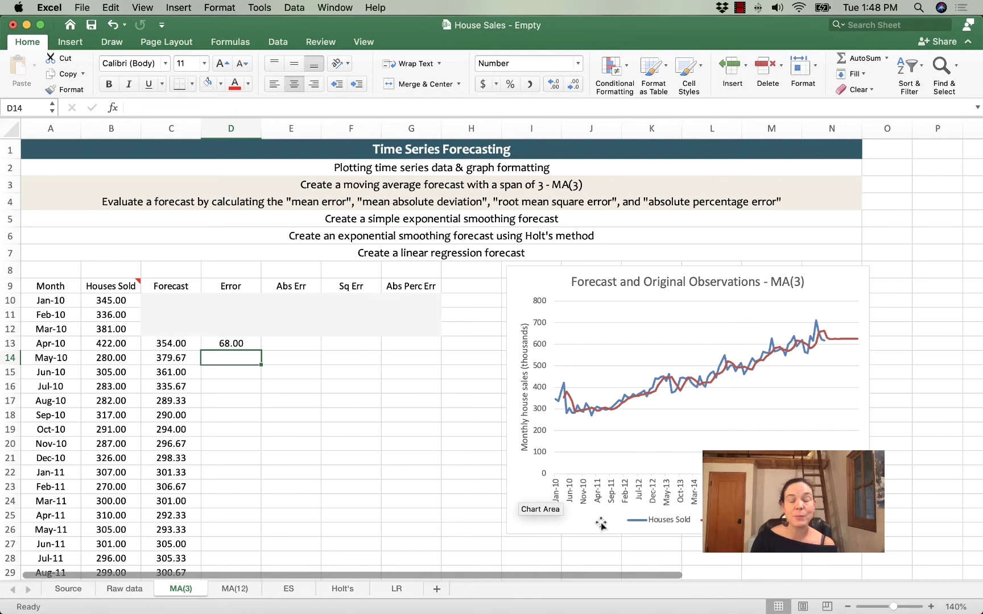
# - Enter =ABS(D13) in E13 for an Apr-10 absolute error of 68.00
pyautogui.click(274, 342)
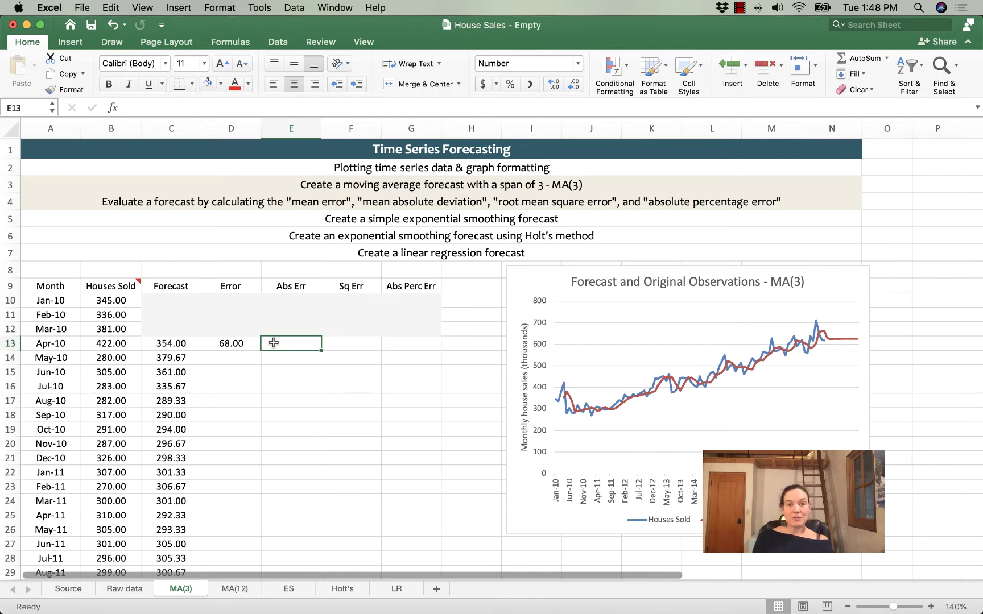
pyautogui.write('=')
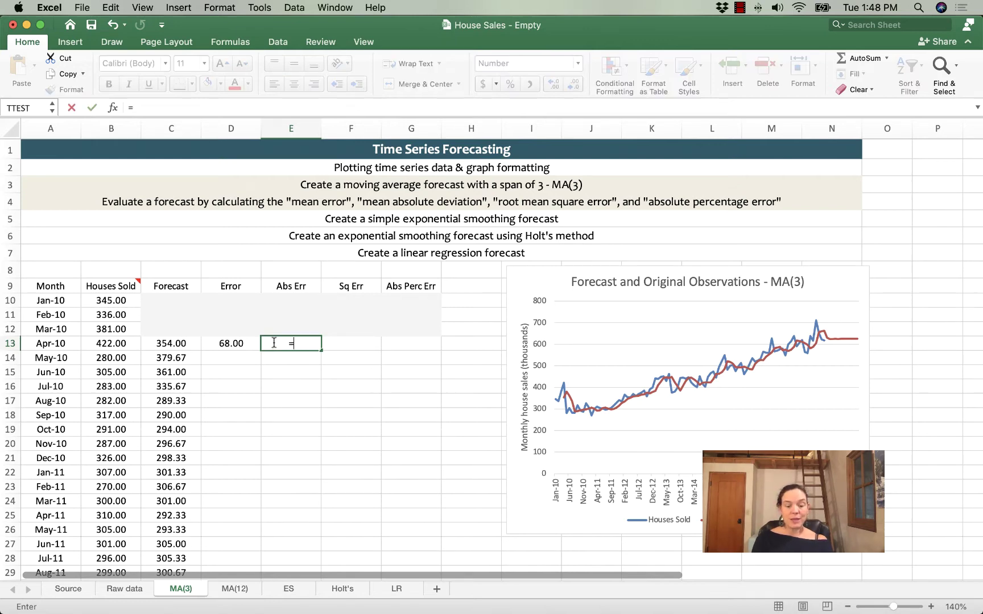
pyautogui.write('abs')
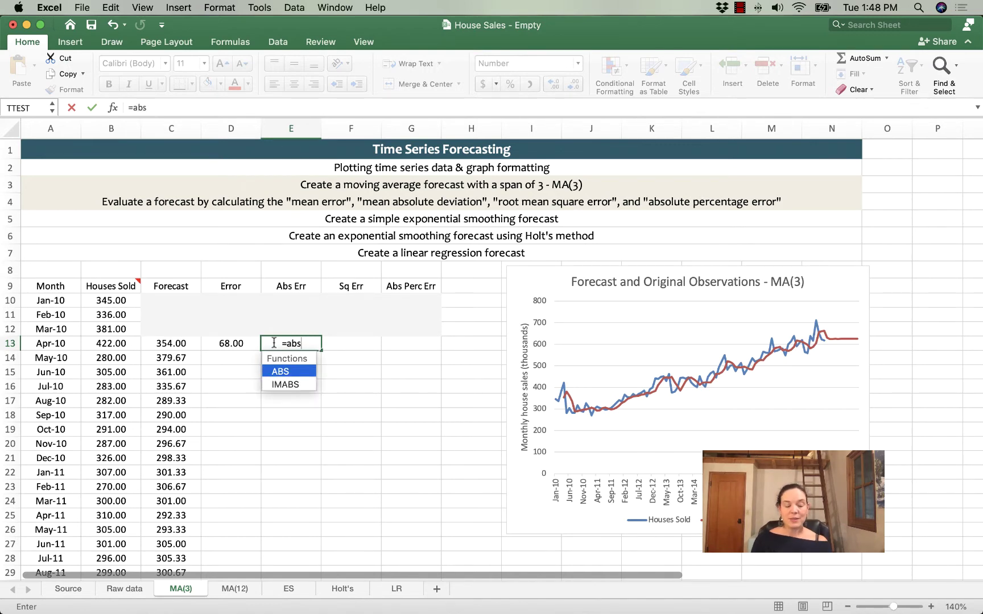
pyautogui.write('(')
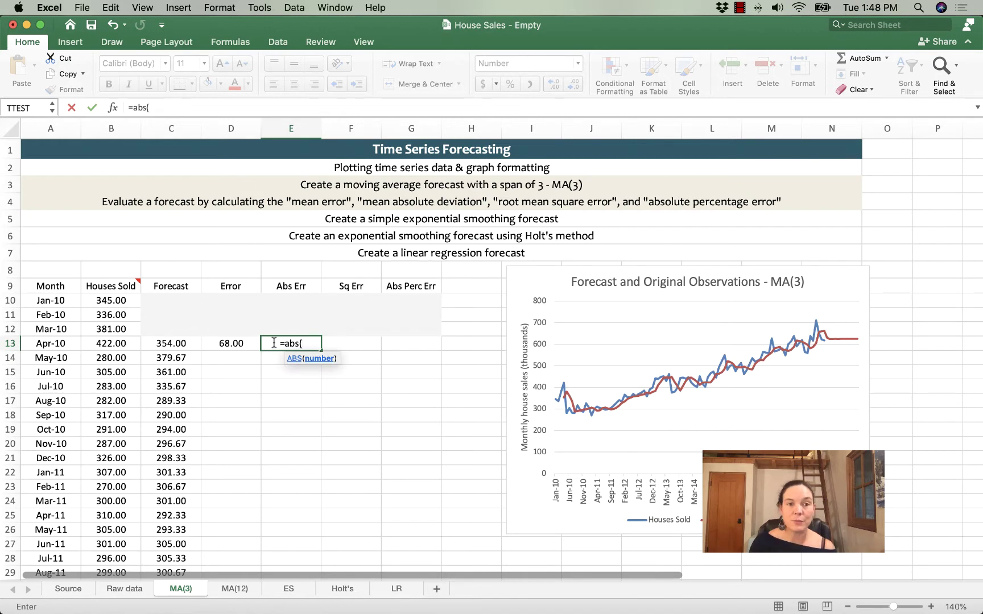
pyautogui.click(244, 343)
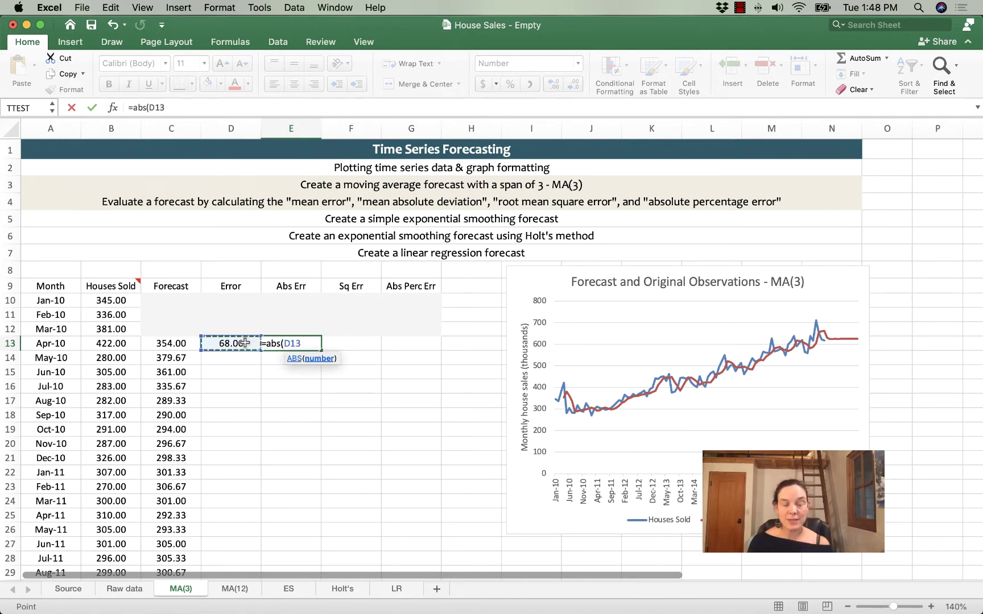
pyautogui.write(')')
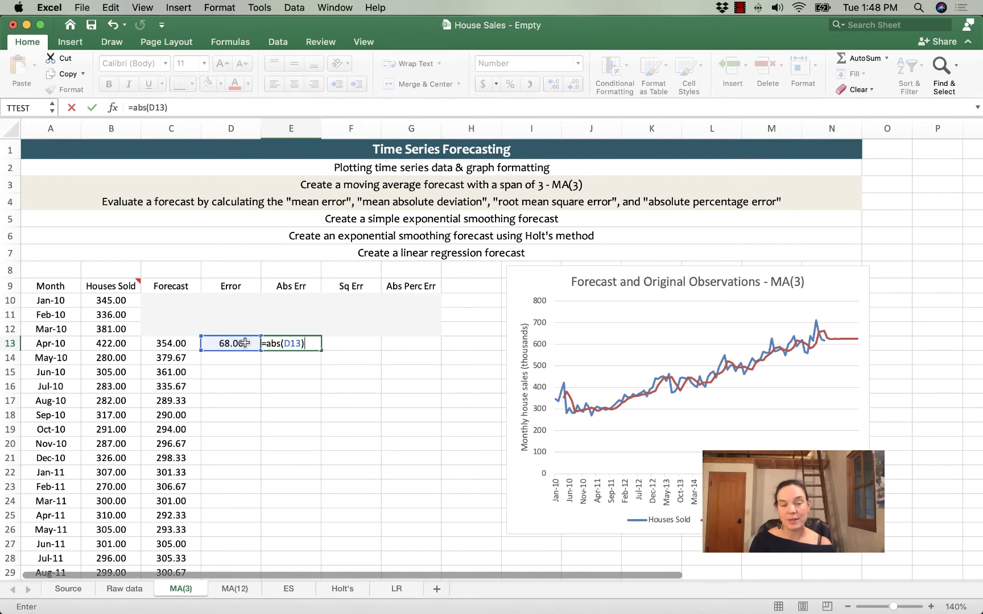
pyautogui.press('Return')
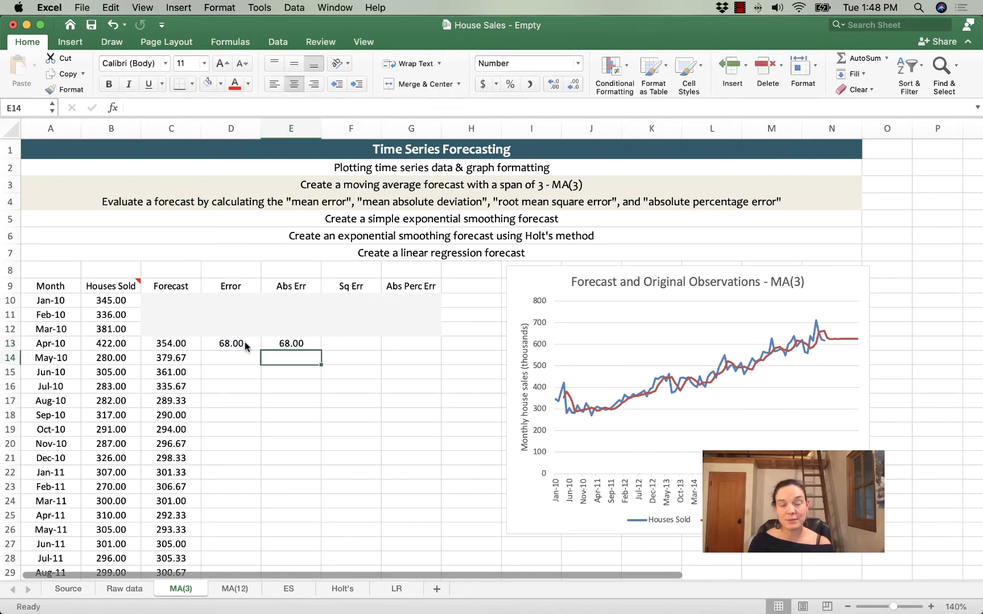
# - Enter =D13^2 in F13 for an Apr-10 squared error of 4624.0
pyautogui.click(353, 343)
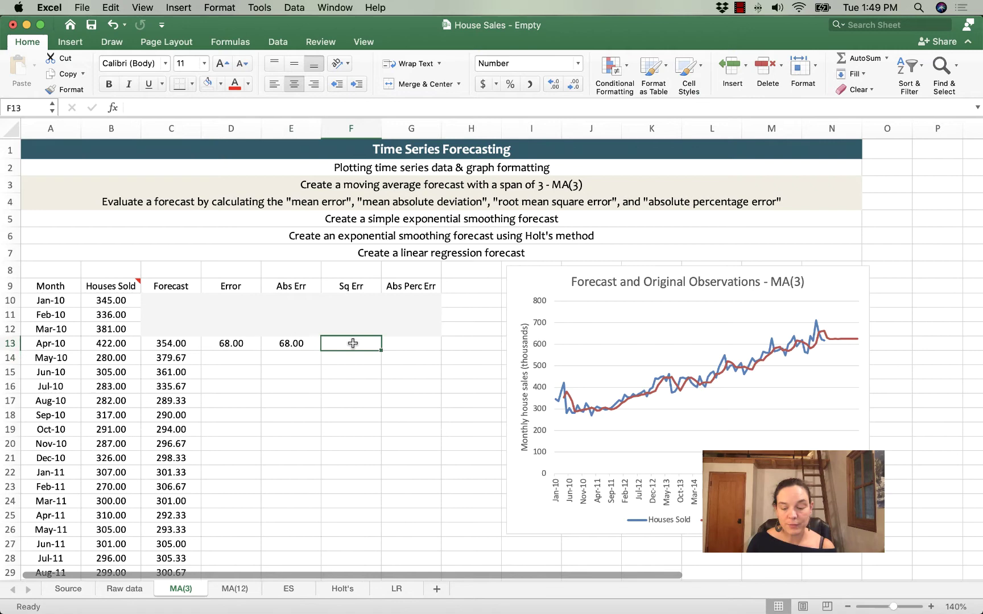
pyautogui.write('=')
pyautogui.press('Left')
pyautogui.press('Left')
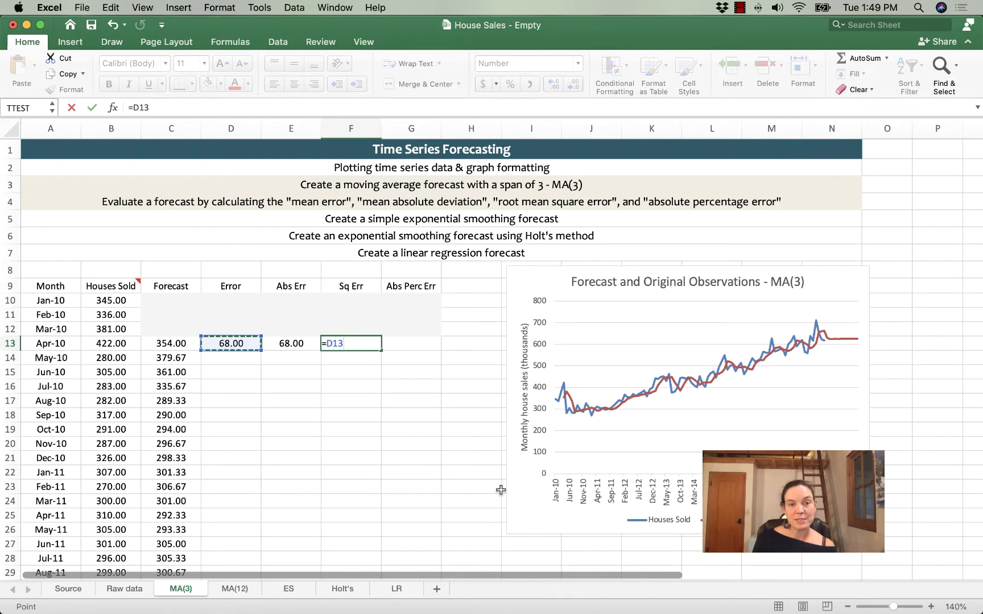
pyautogui.write('^')
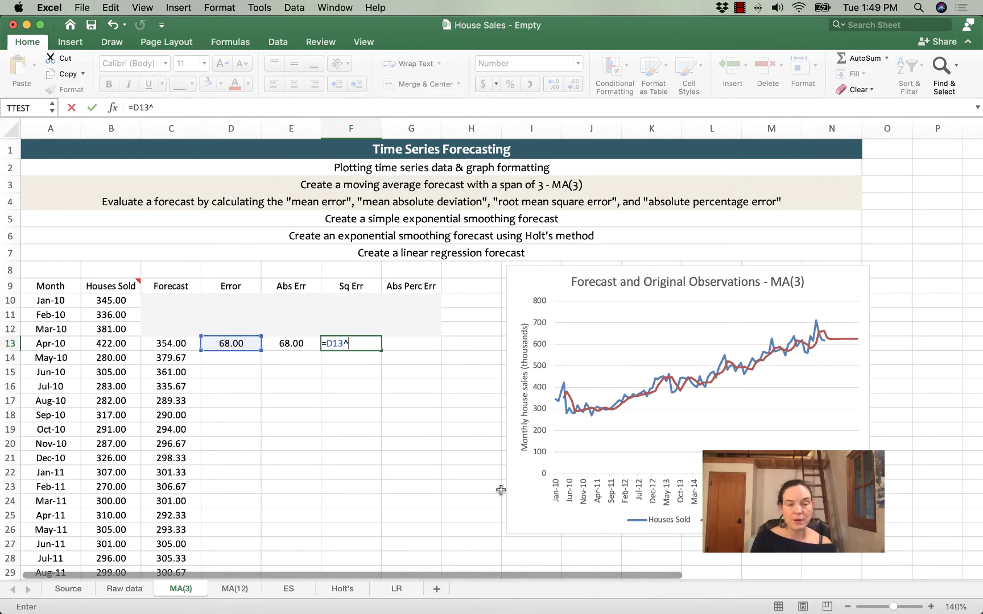
pyautogui.write('2')
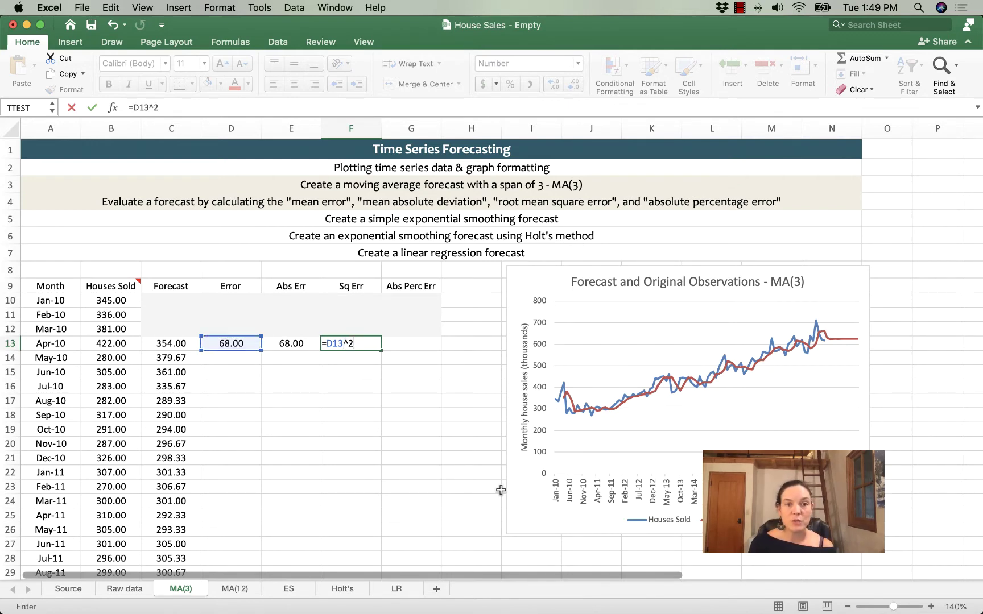
pyautogui.press('Return')
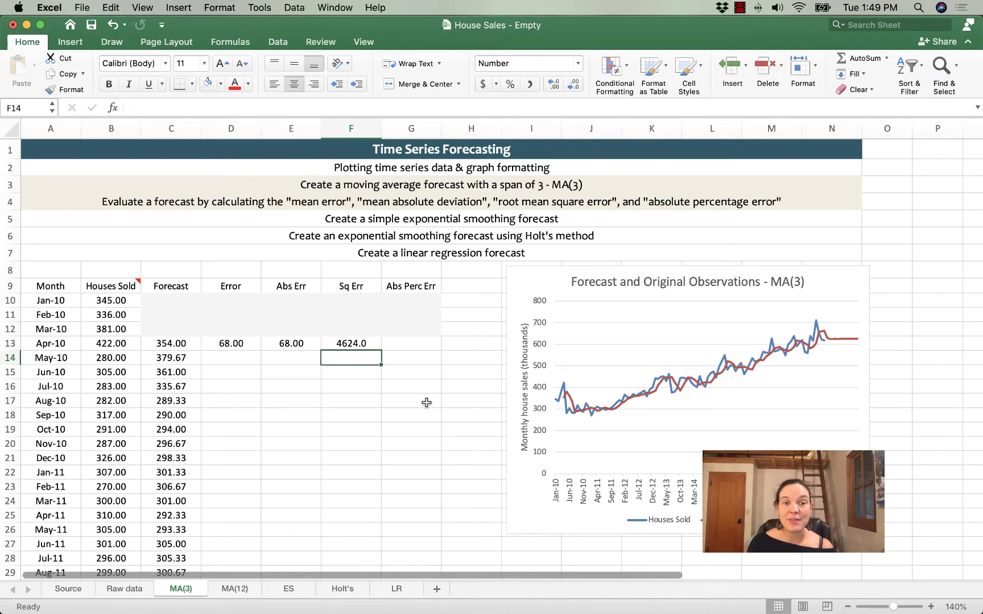
# - Enter =E13/B13 in G13 for an Apr-10 absolute percentage error of 16.1%
pyautogui.click(413, 346)
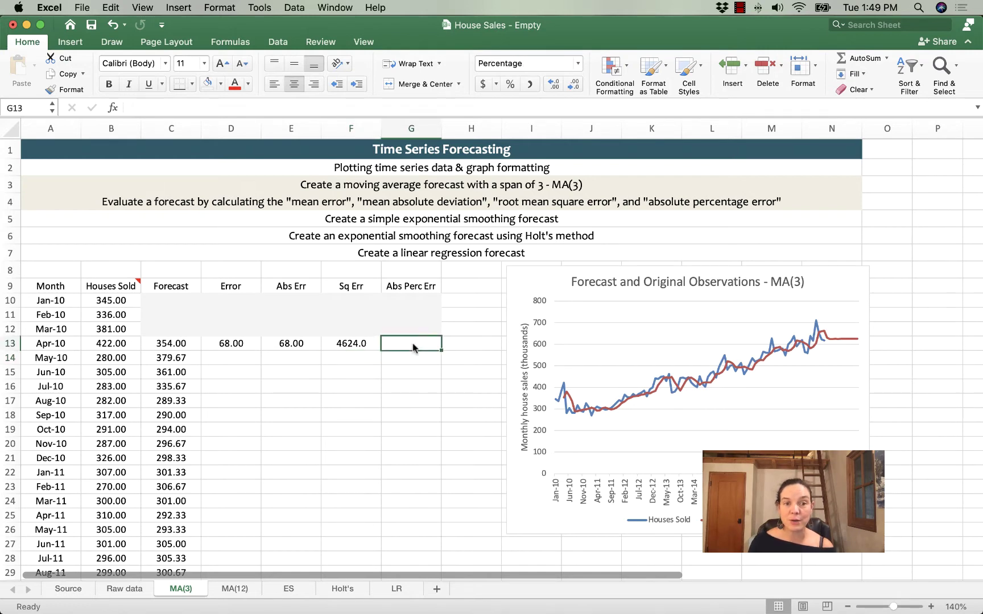
pyautogui.write('=')
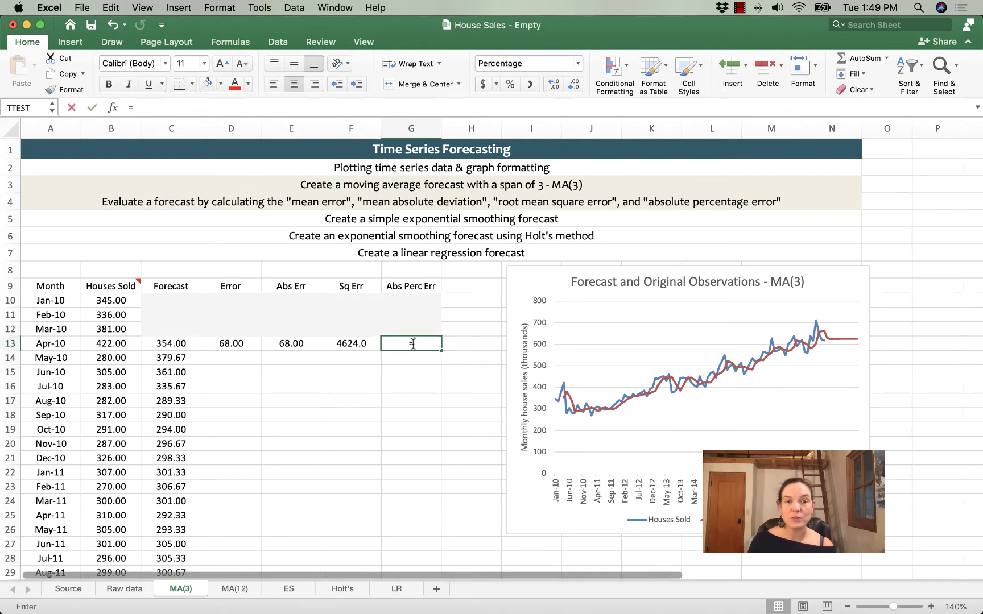
pyautogui.click(281, 343)
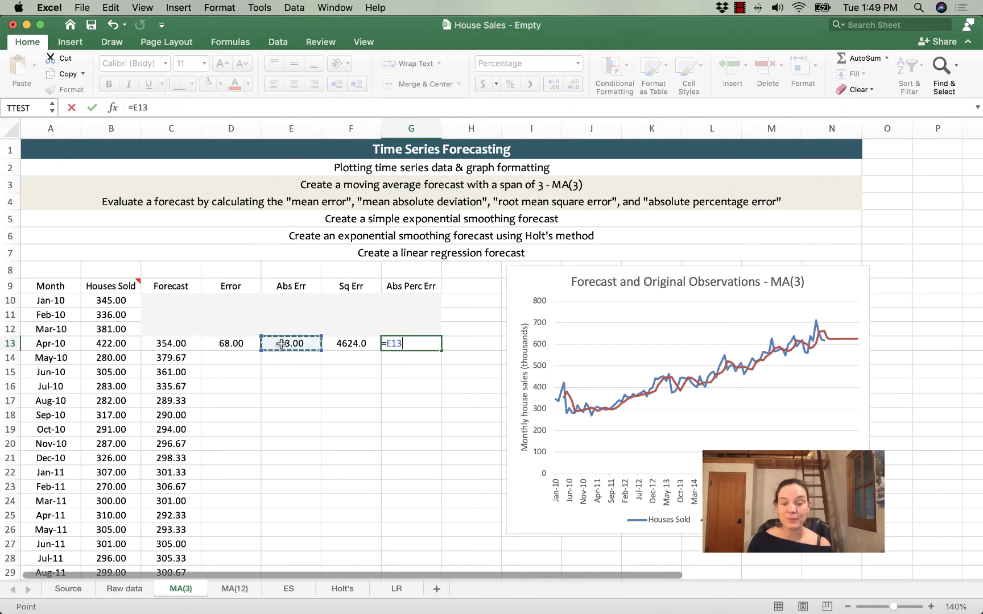
pyautogui.write('/')
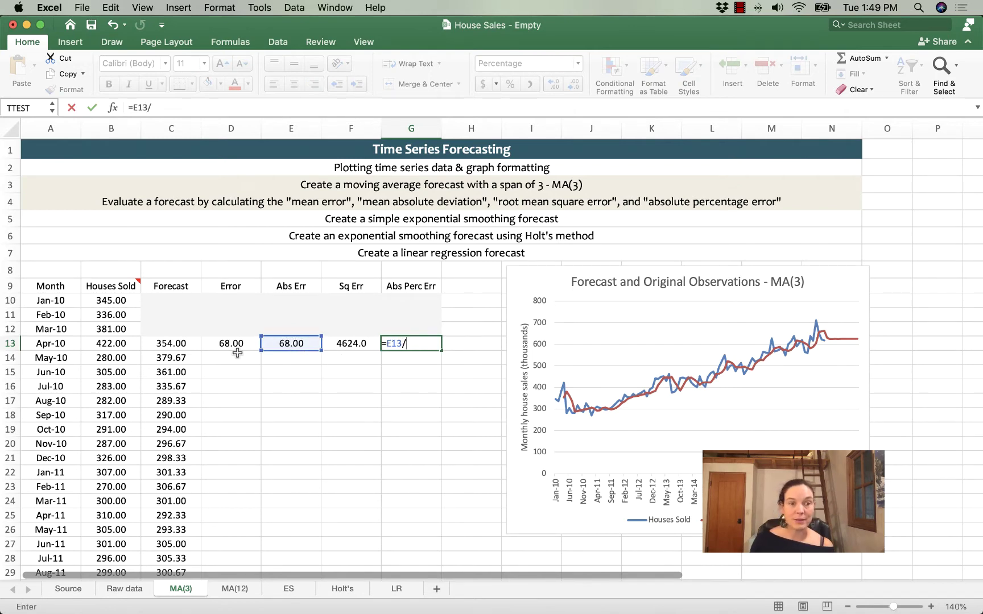
pyautogui.click(108, 344)
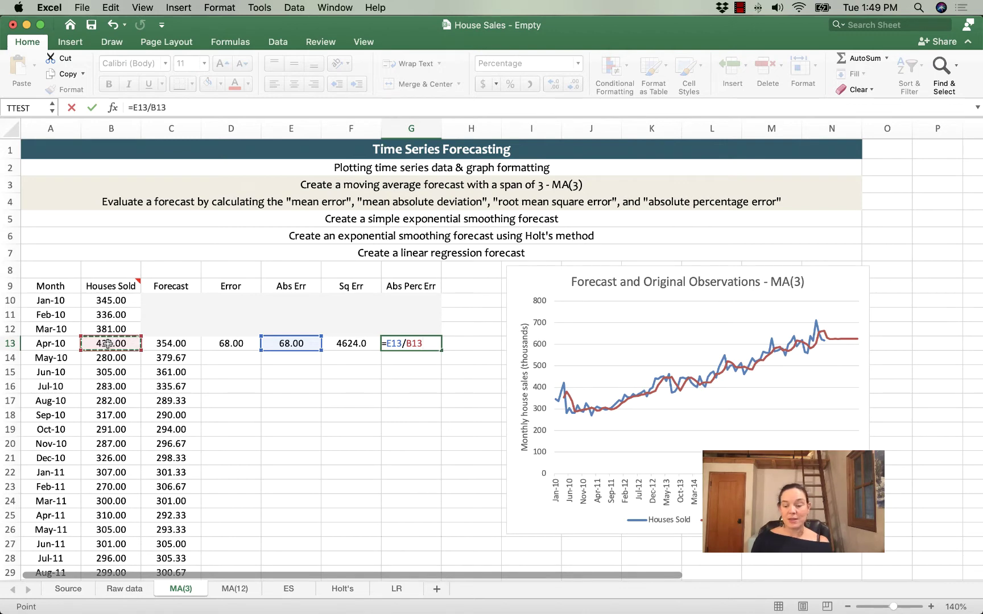
pyautogui.press('Return')
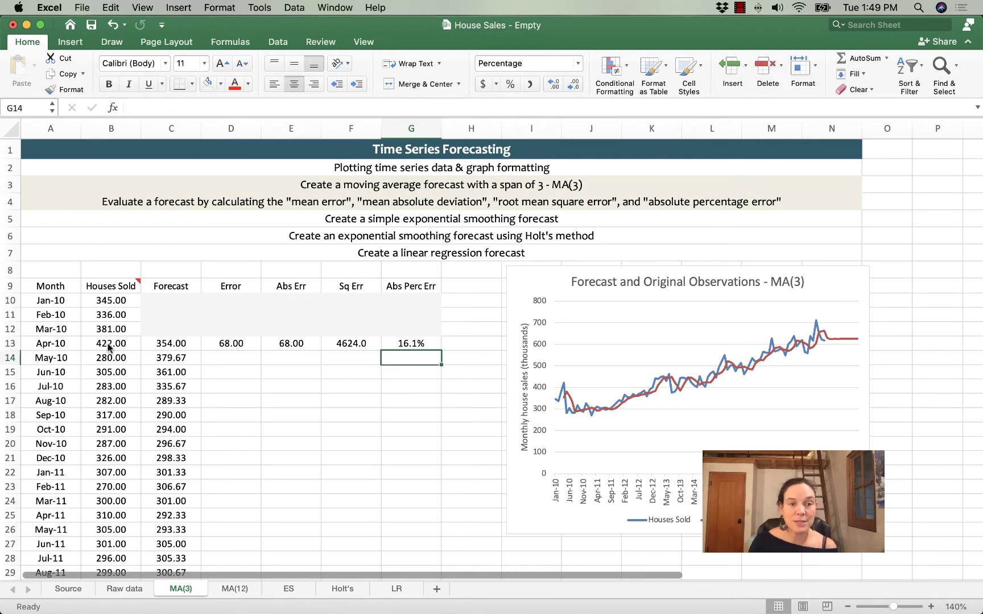
# - Fill the D13:G13 error formulas down to row 107 (Feb-18)
pyautogui.click(239, 343)
pyautogui.moveTo(239, 344); pyautogui.dragTo(436, 469)
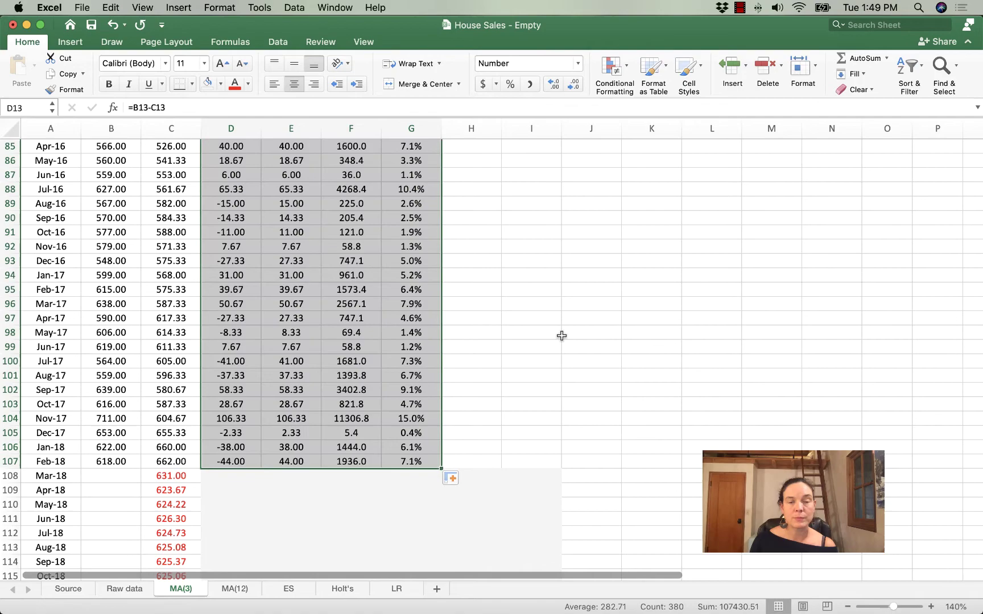
pyautogui.scroll(20, 561, 336)
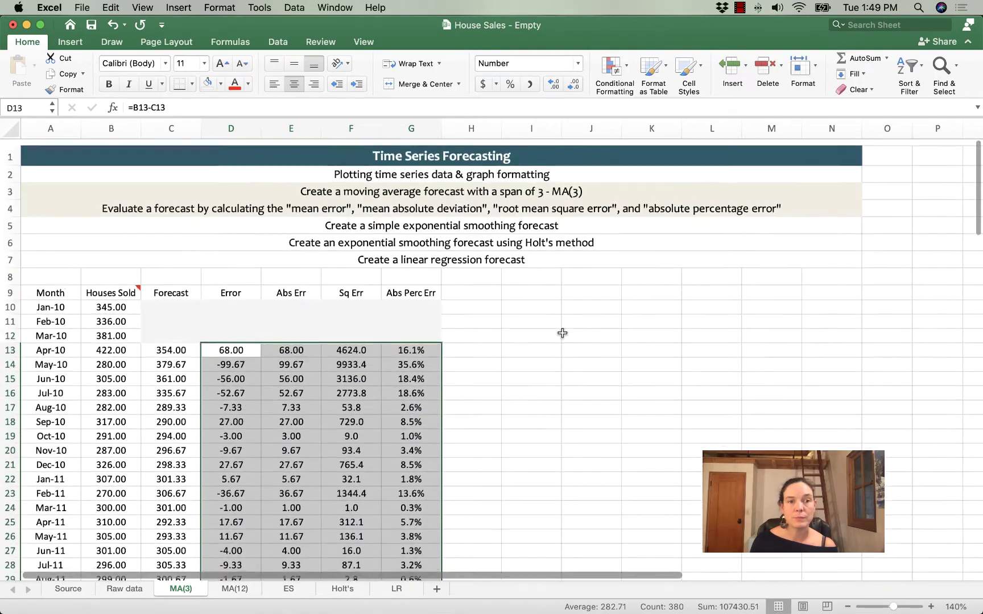
pyautogui.click(415, 448)
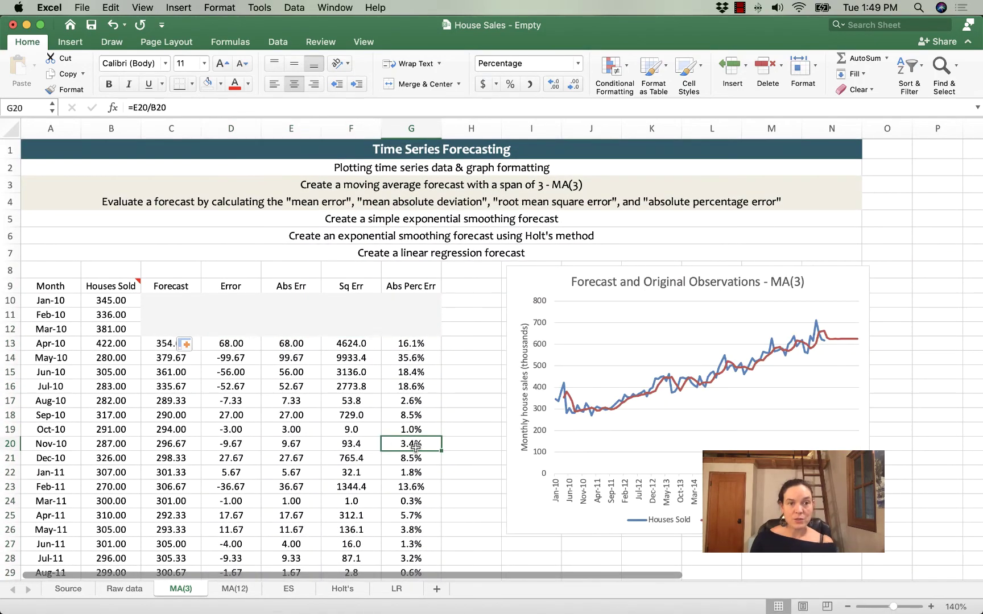
pyautogui.click(235, 344)
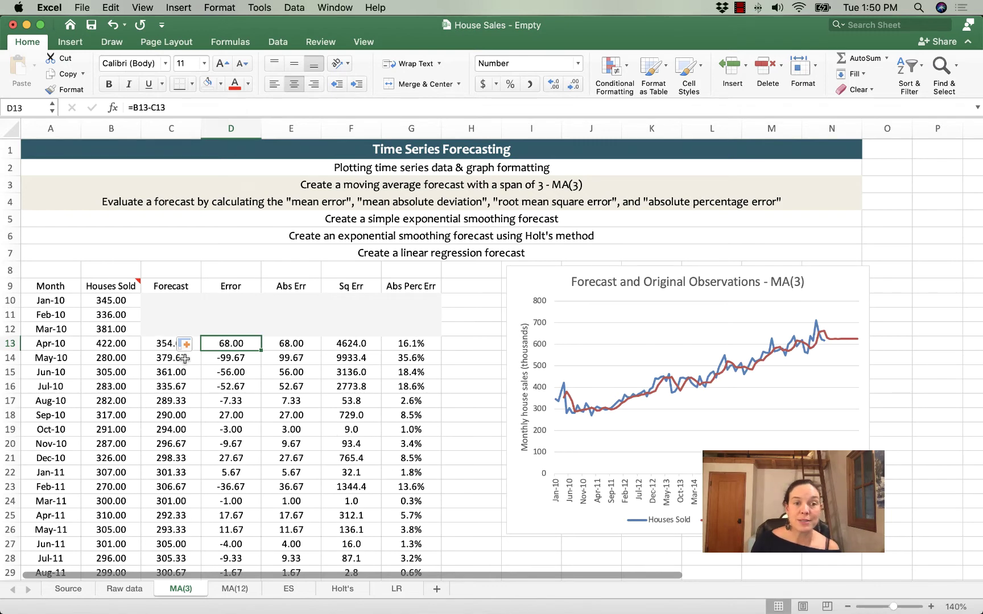
pyautogui.click(161, 345)
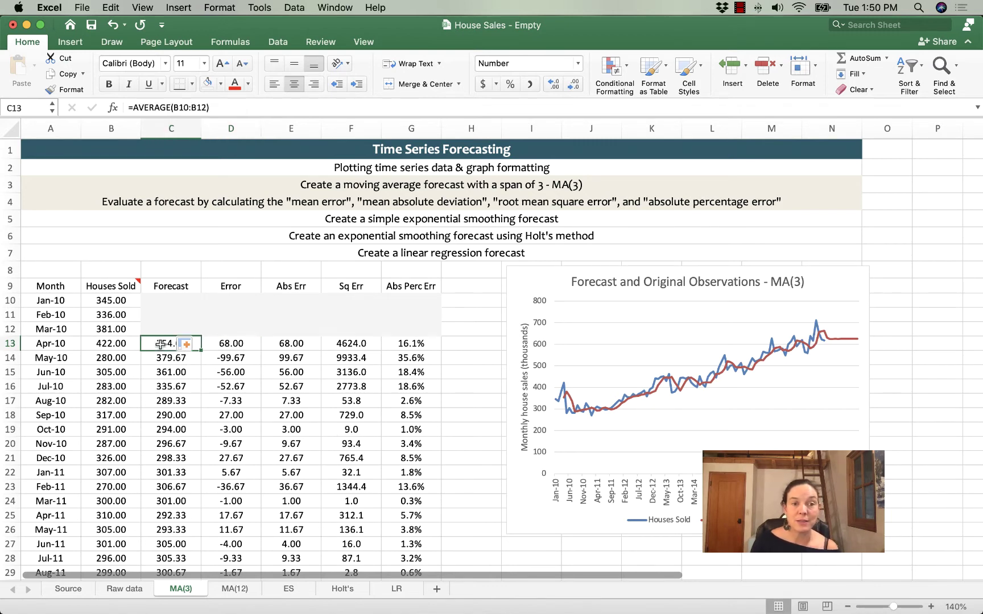
pyautogui.click(108, 345)
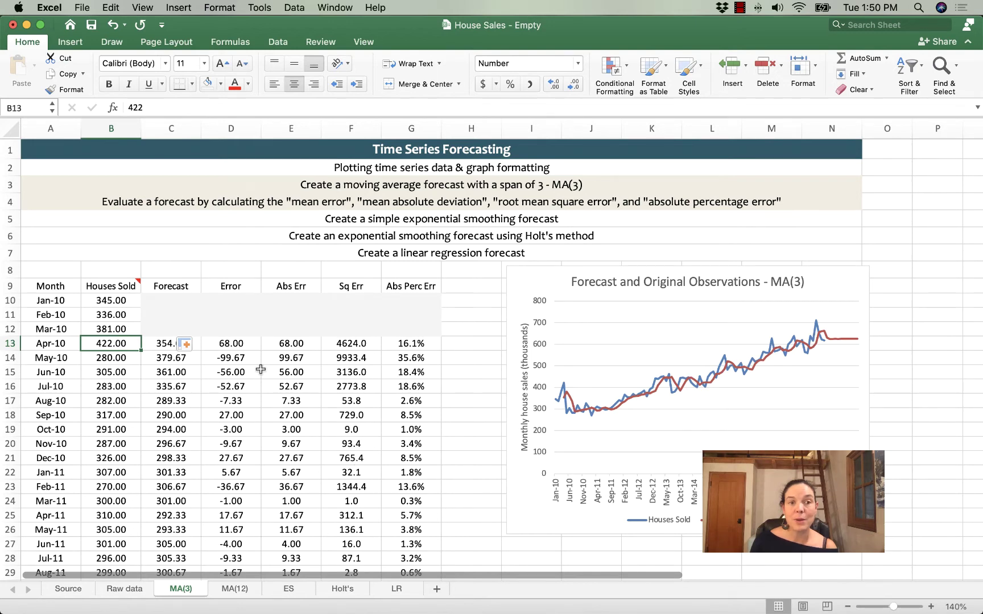
pyautogui.click(237, 360)
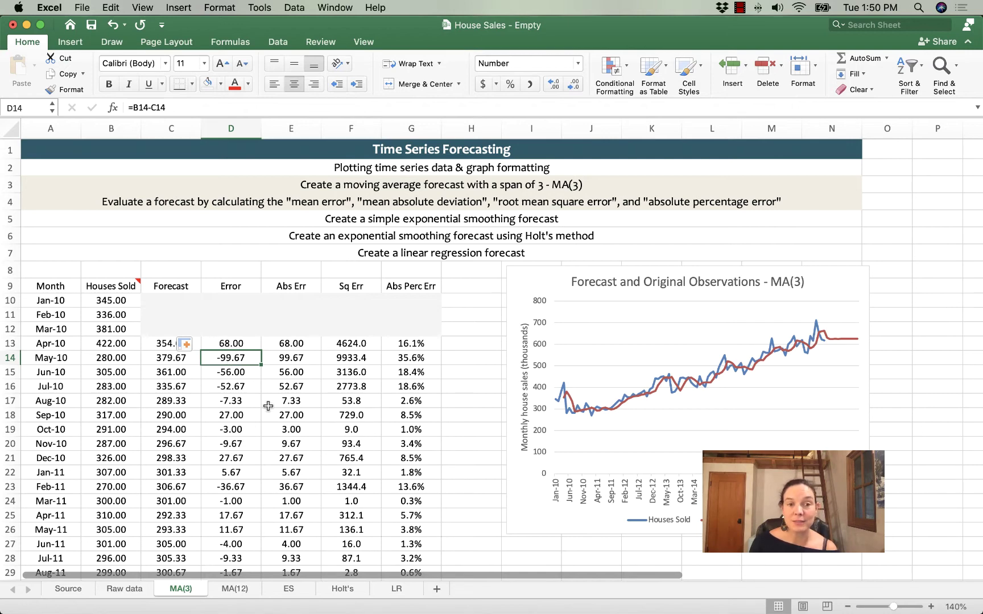
pyautogui.click(278, 359)
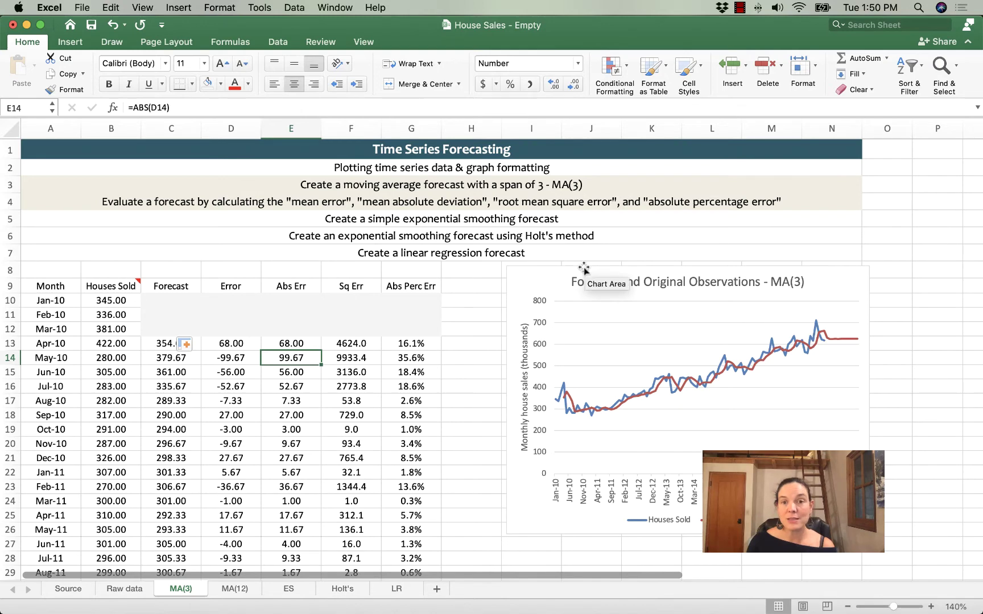
# - Move the forecast chart right, shrink it, and insert a blank column H after Abs Perc Err
pyautogui.moveTo(585, 266); pyautogui.dragTo(639, 265)
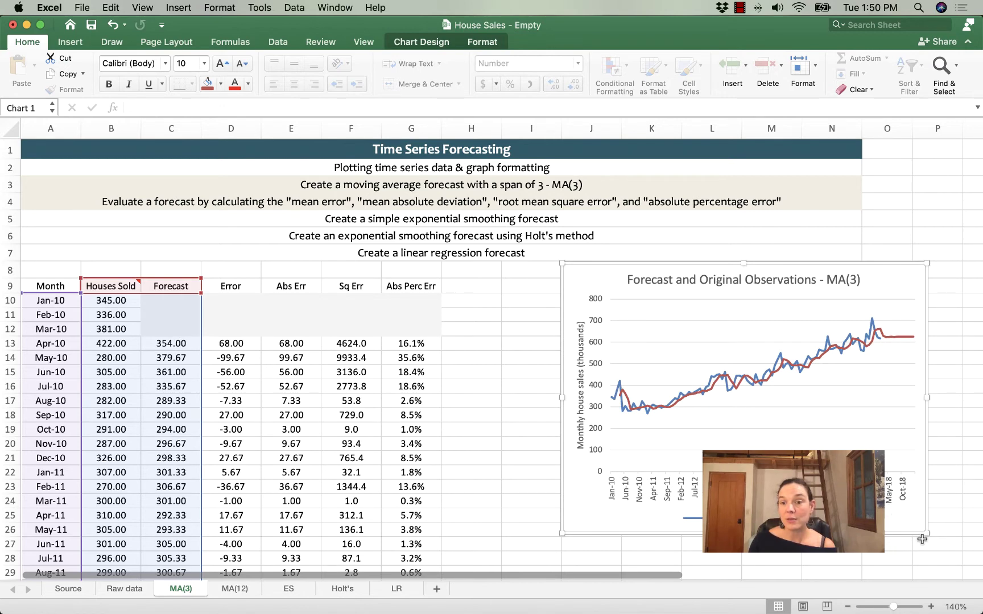
pyautogui.moveTo(927, 535); pyautogui.dragTo(864, 506)
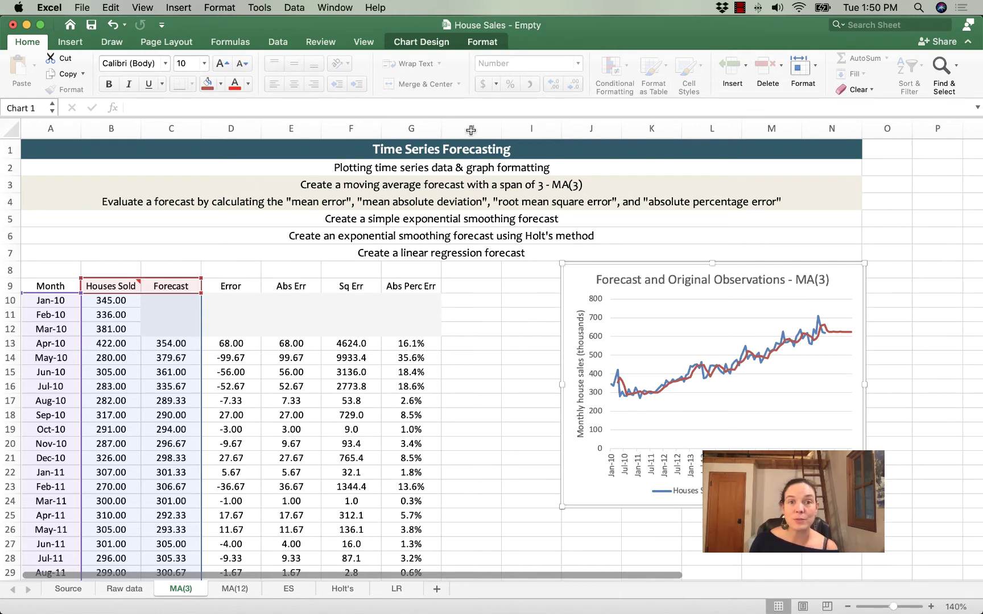
pyautogui.rightClick(472, 128)
pyautogui.click(501, 197)
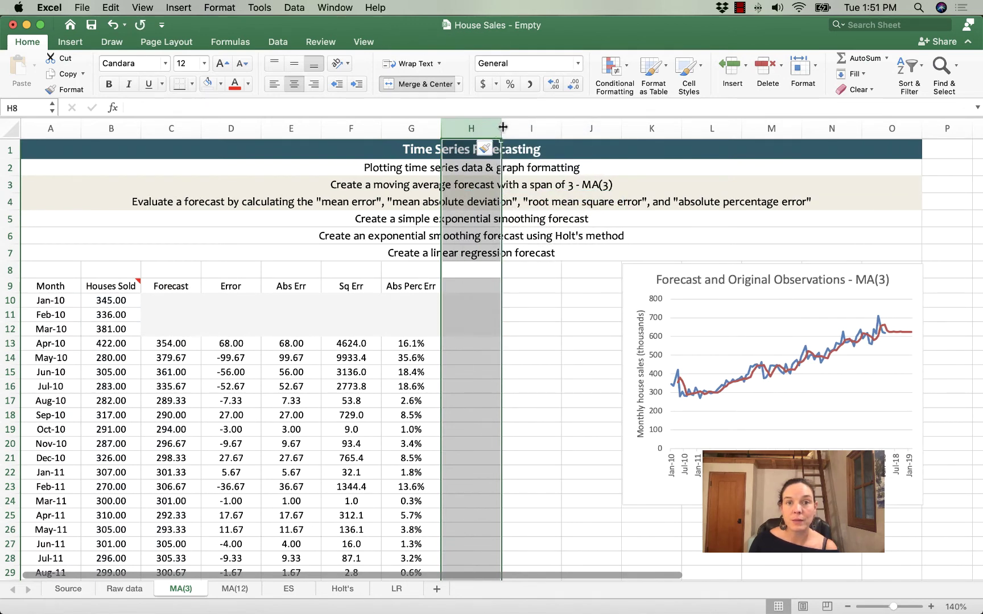
# - Narrow spacer column H and enter Mean Err, Mean Abs Err, Root Mean Sq Err, Mean Abs Perc Err in I9:I12
pyautogui.moveTo(501, 129); pyautogui.dragTo(455, 129)
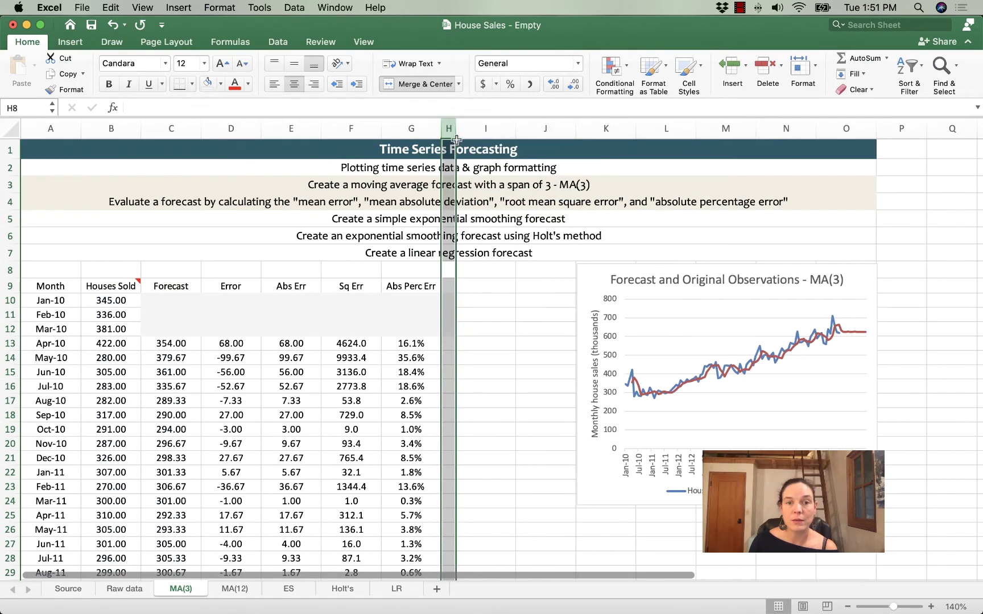
pyautogui.click(492, 289)
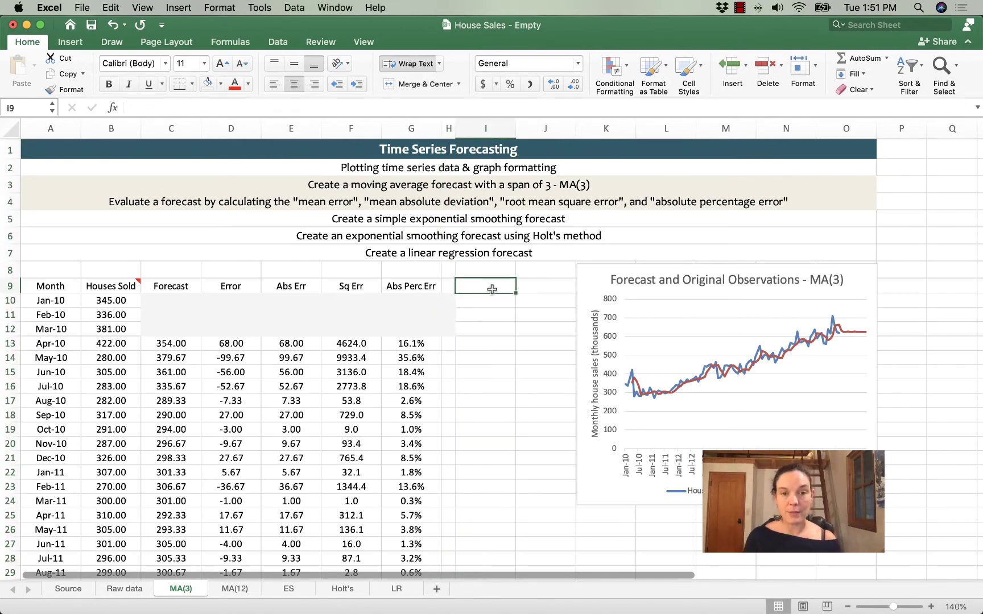
pyautogui.write('Meanp')
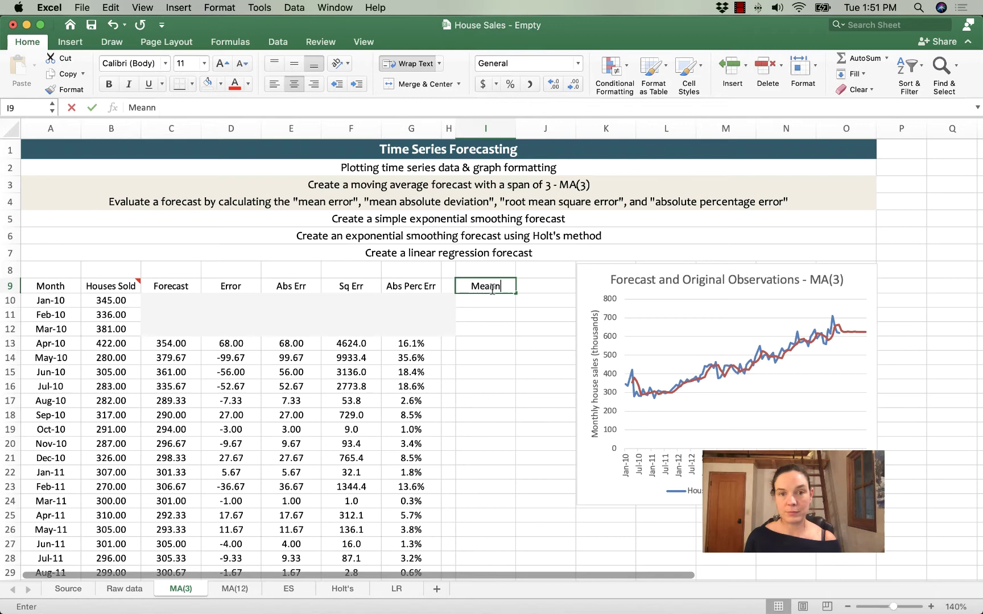
pyautogui.press('BackSpace')
pyautogui.press('BackSpace')
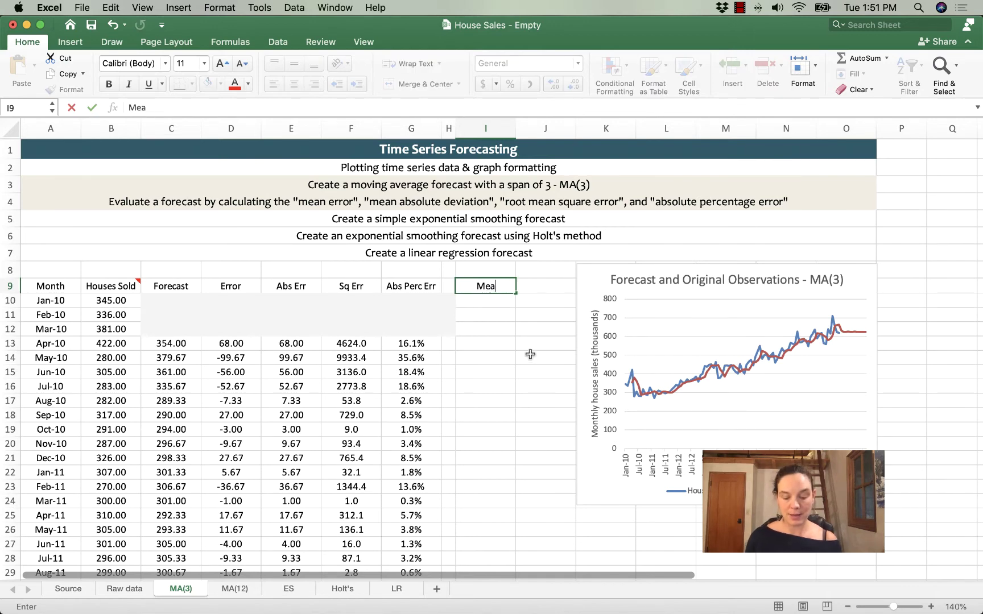
pyautogui.write('n Err')
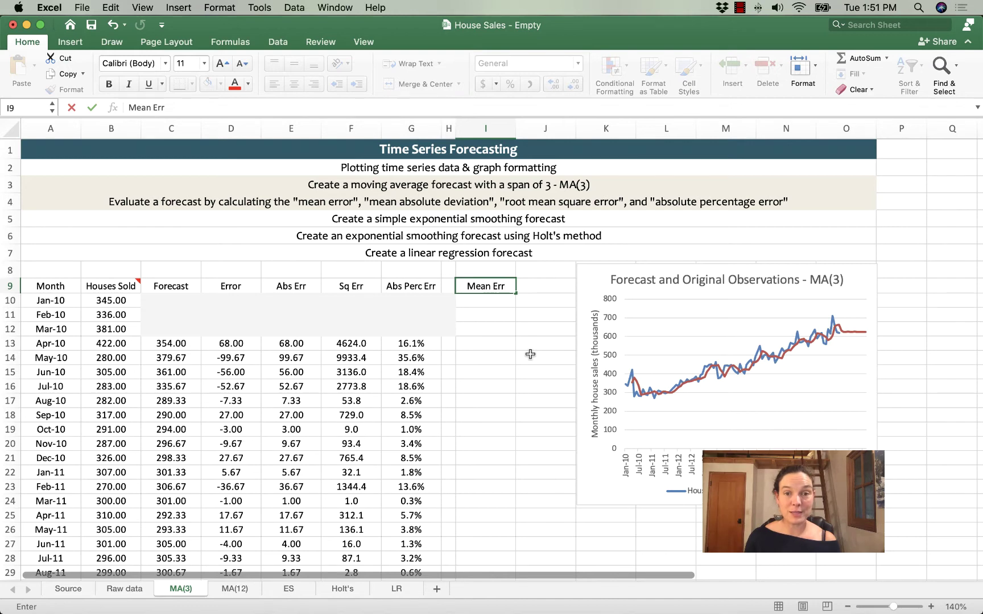
pyautogui.press('Return')
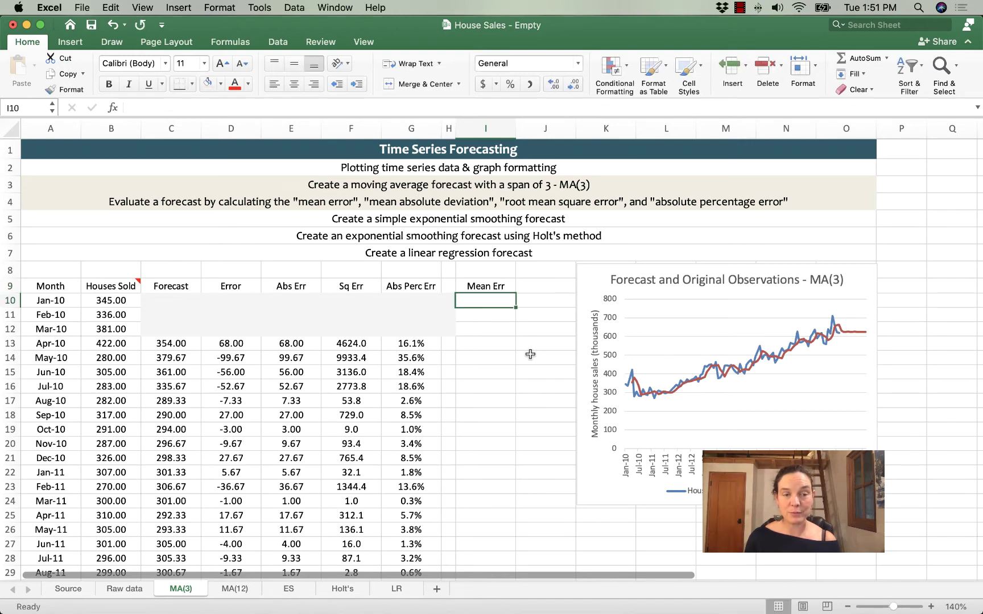
pyautogui.write('Mean ')
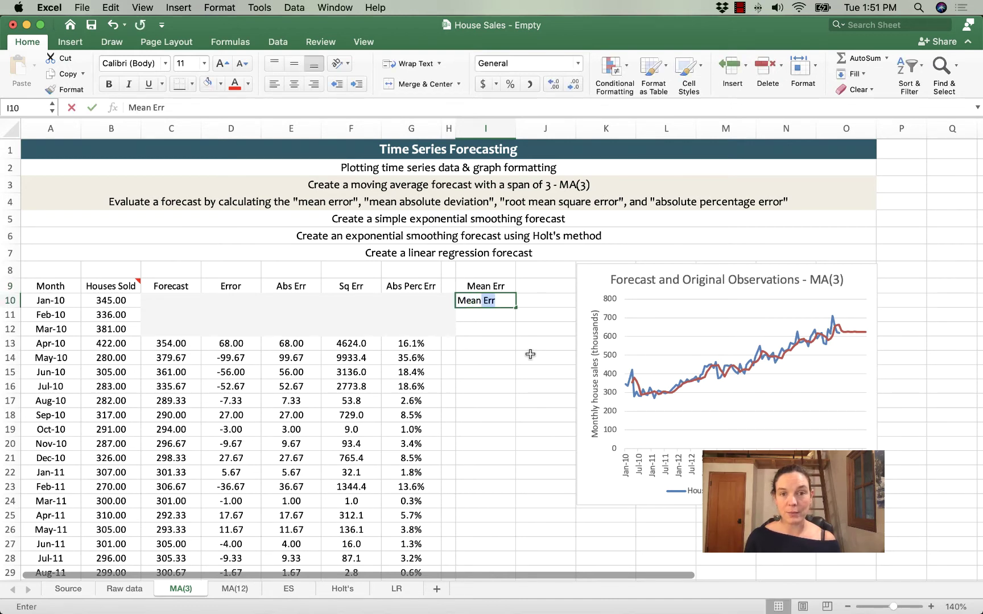
pyautogui.write('Abs Err')
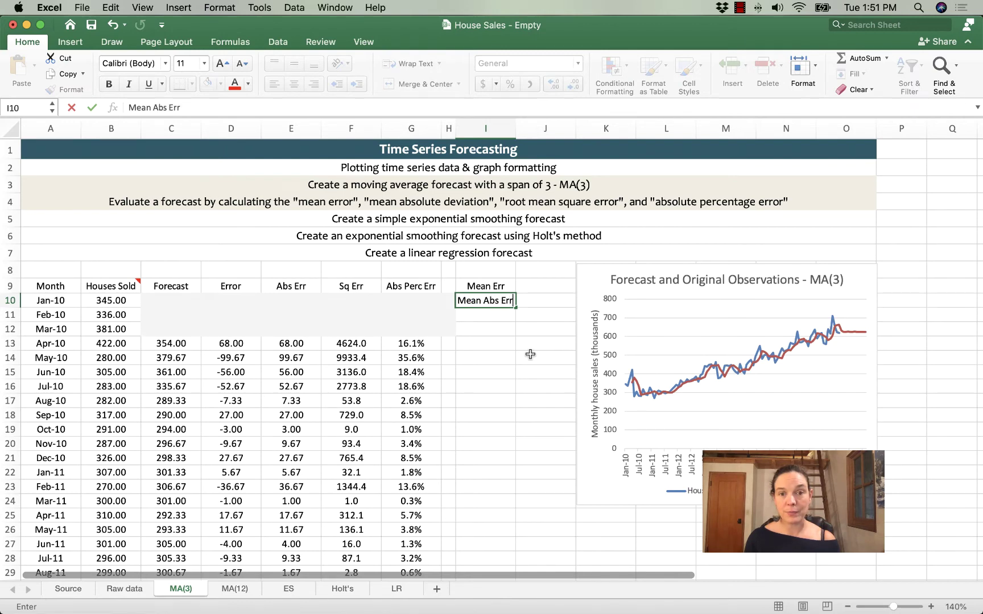
pyautogui.press('Return')
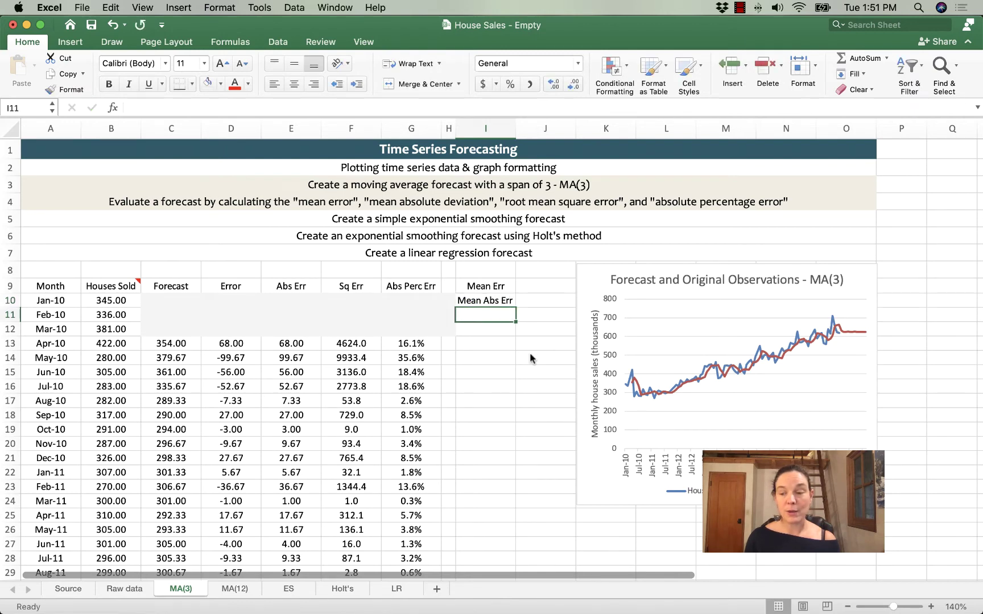
pyautogui.write('Root Me')
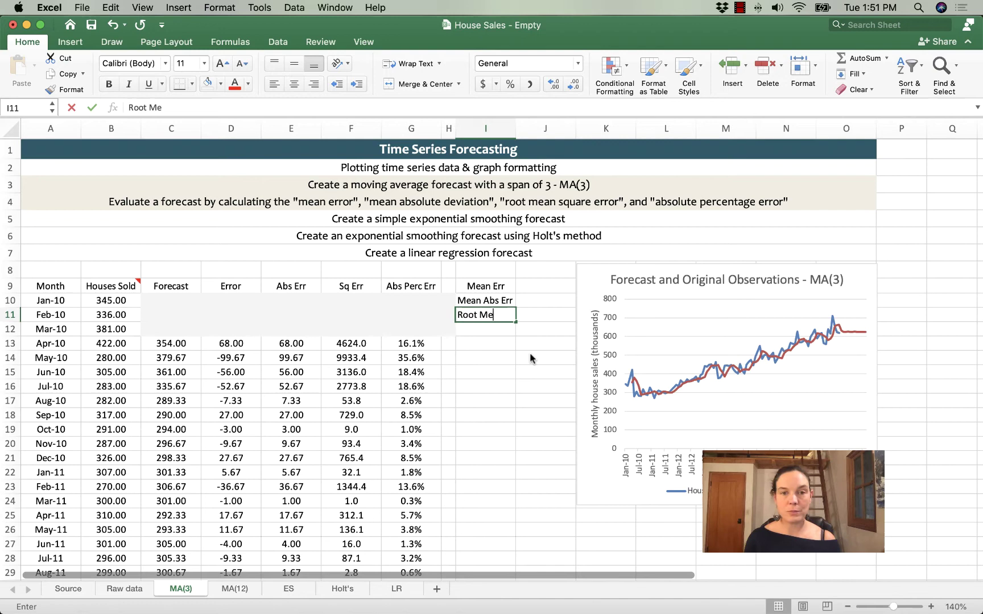
pyautogui.write('an Sq Err')
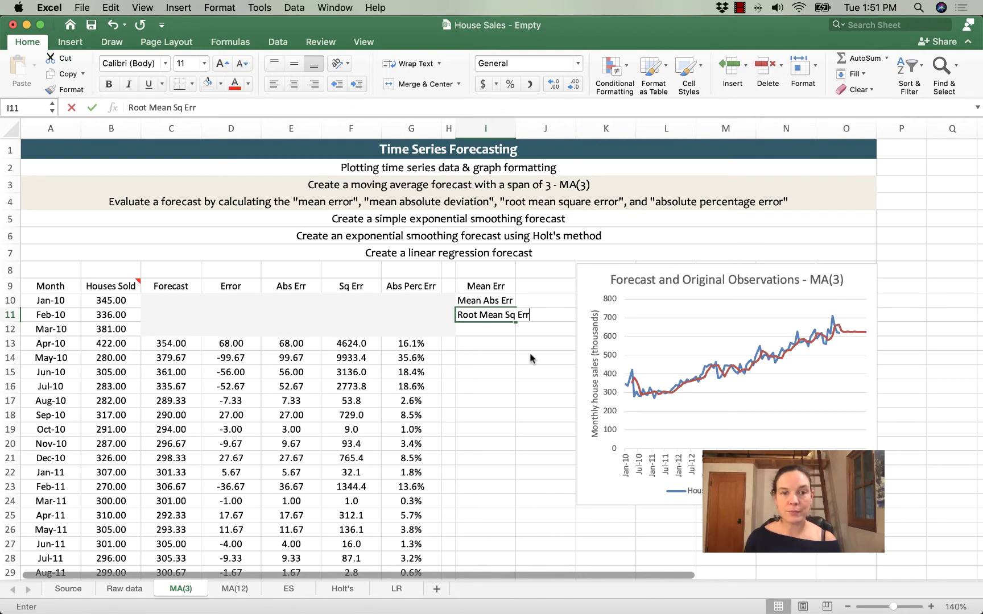
pyautogui.press('Return')
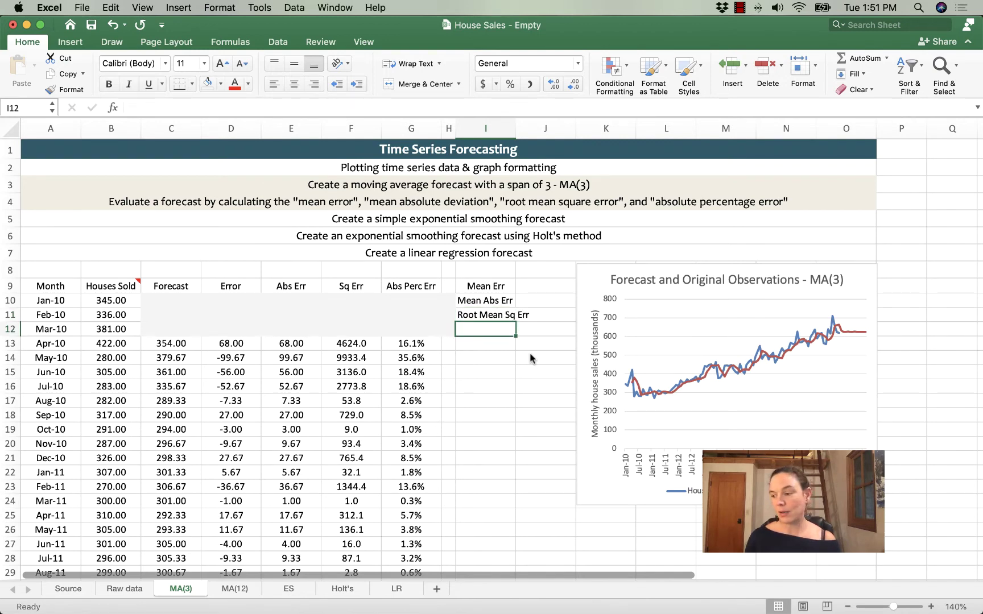
pyautogui.write('Mean Abs ')
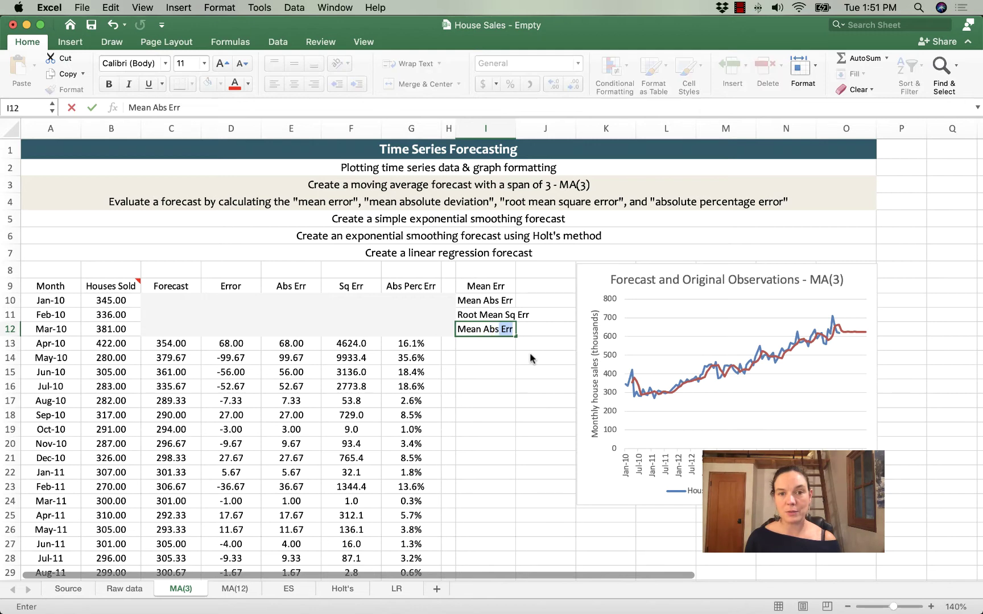
pyautogui.write('Perc Err')
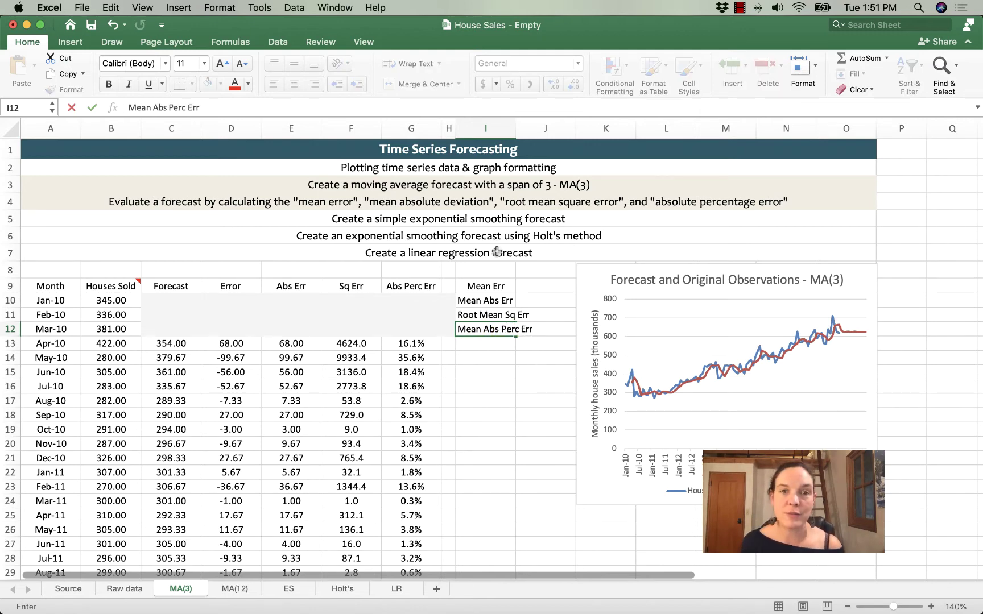
# - Widen column I to fit the summary labels and right-align I9:I12
pyautogui.click(514, 132)
pyautogui.moveTo(515, 128); pyautogui.dragTo(539, 128)
pyautogui.moveTo(501, 288); pyautogui.dragTo(504, 300)
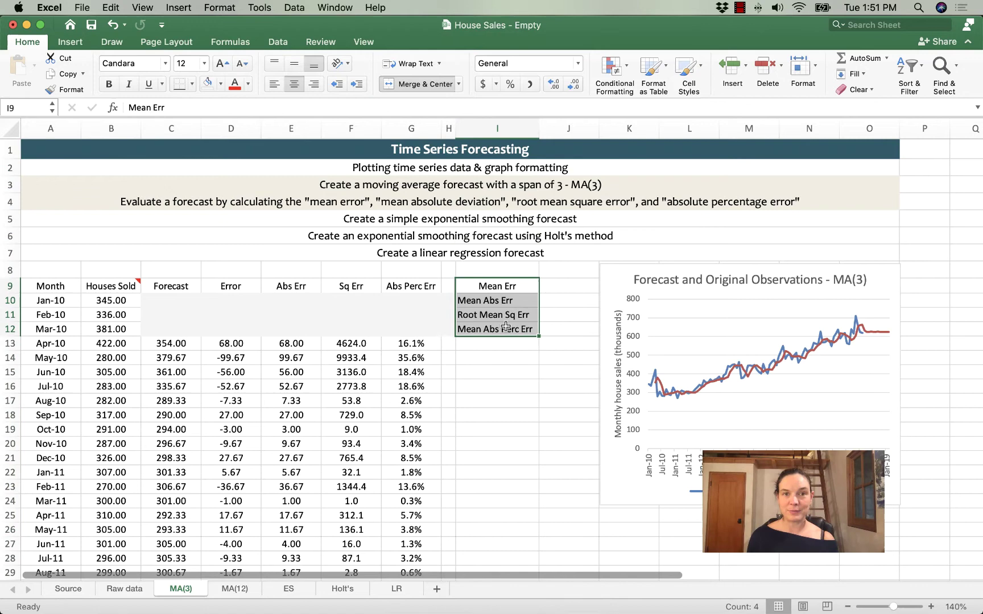
pyautogui.click(313, 84)
pyautogui.click(535, 458)
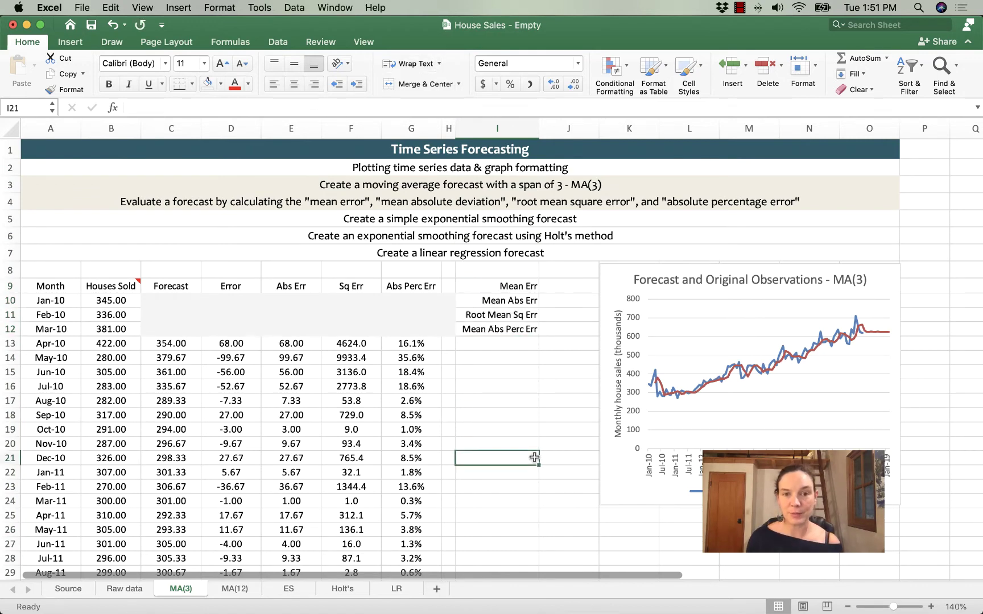
pyautogui.click(572, 287)
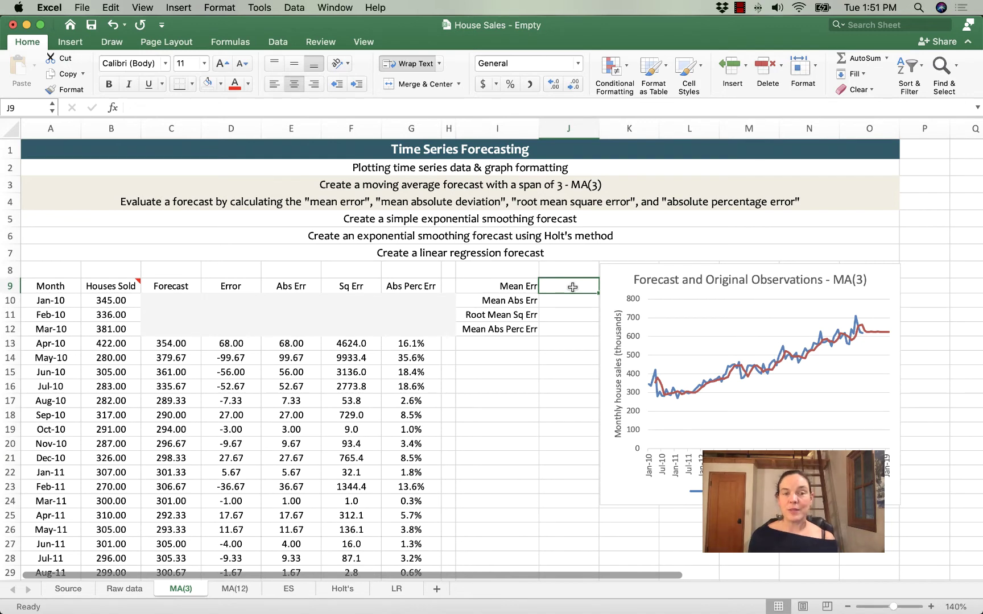
pyautogui.scroll(-2, 572, 288)
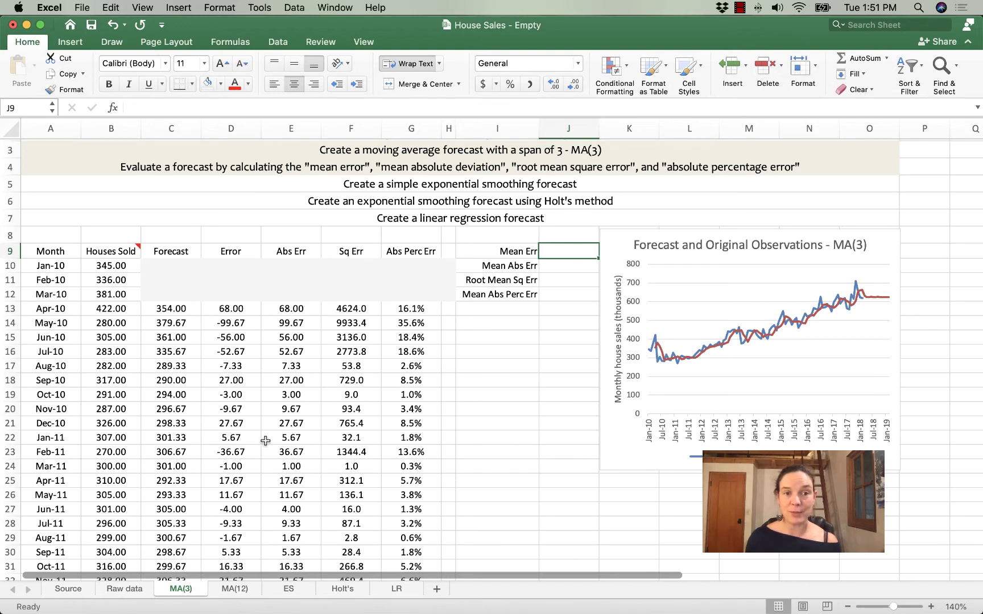
# - Enter =AVERAGE(D13:D107) in J9 so the mean error reads 5.58
pyautogui.click(563, 280)
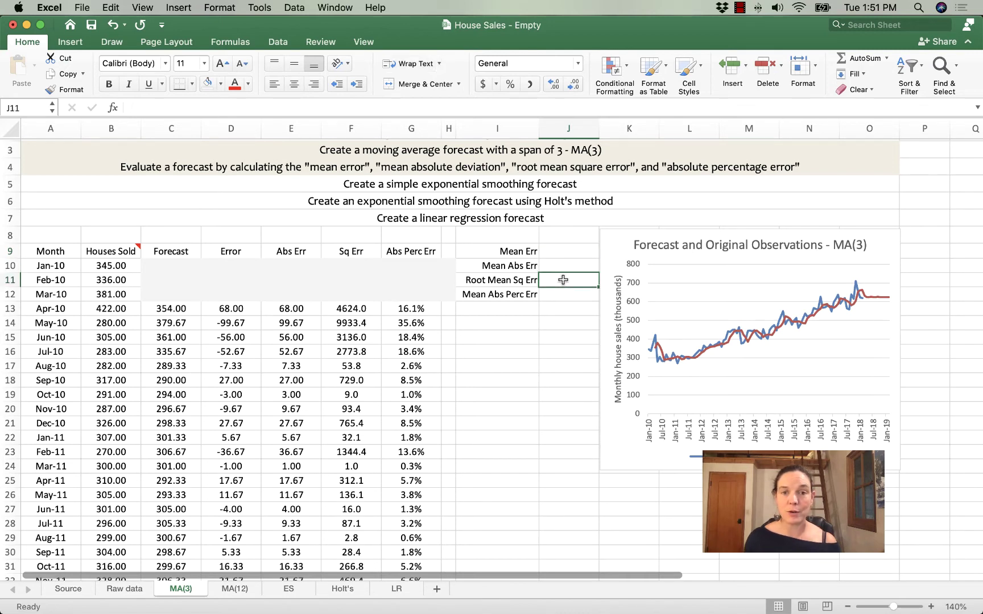
pyautogui.click(566, 250)
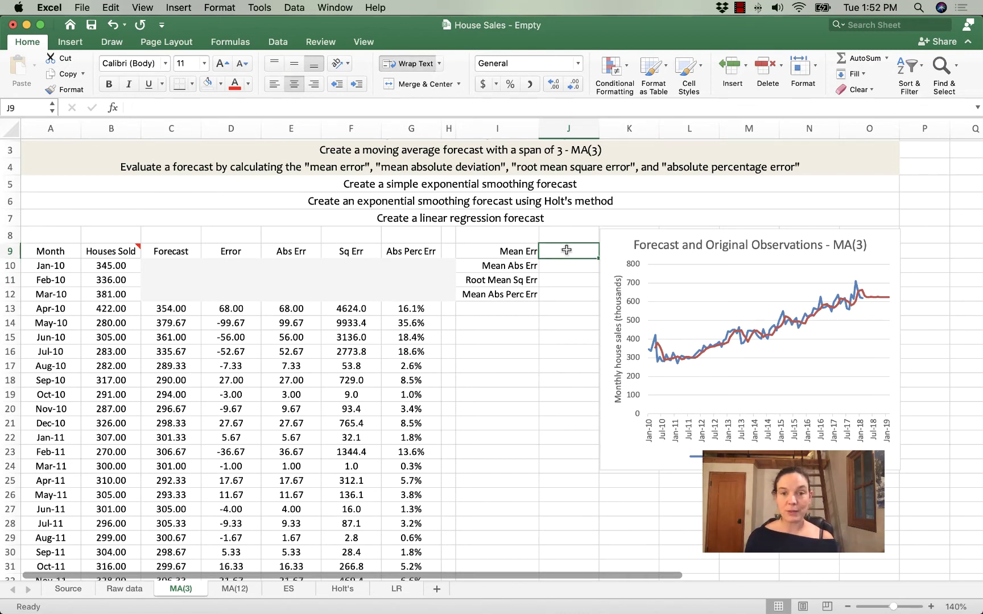
pyautogui.write('=')
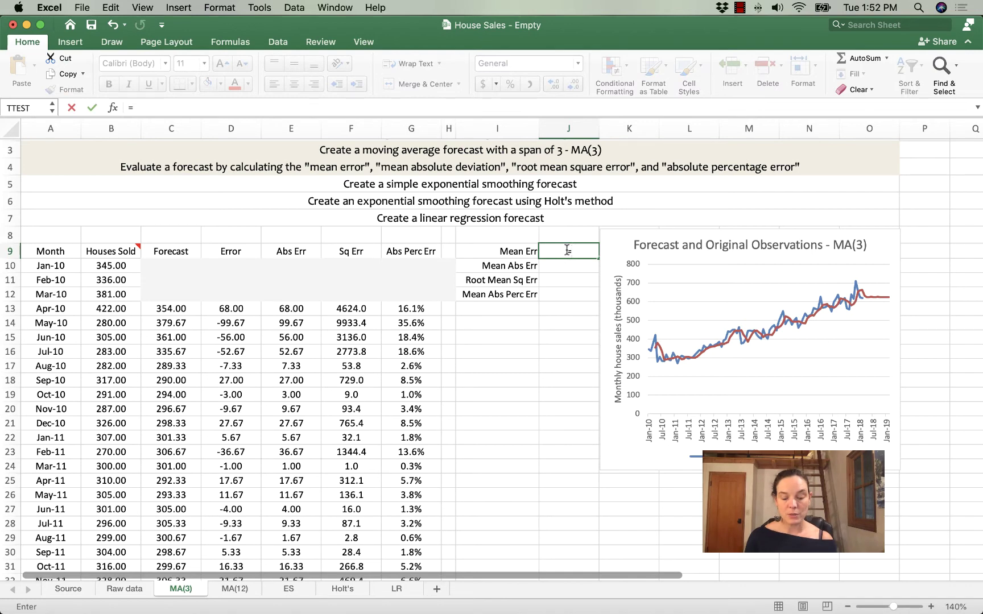
pyautogui.write('average(')
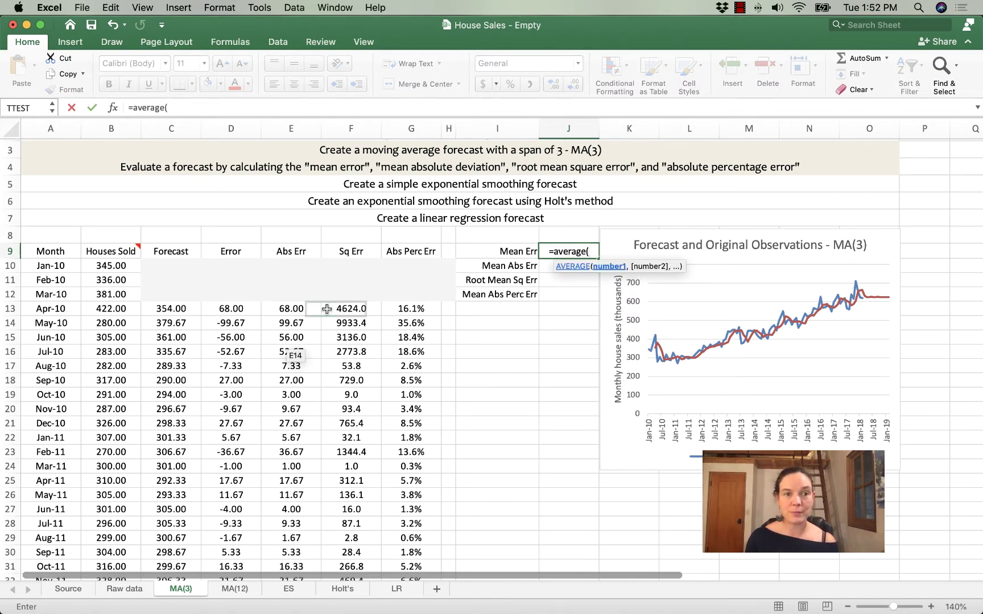
pyautogui.click(235, 309)
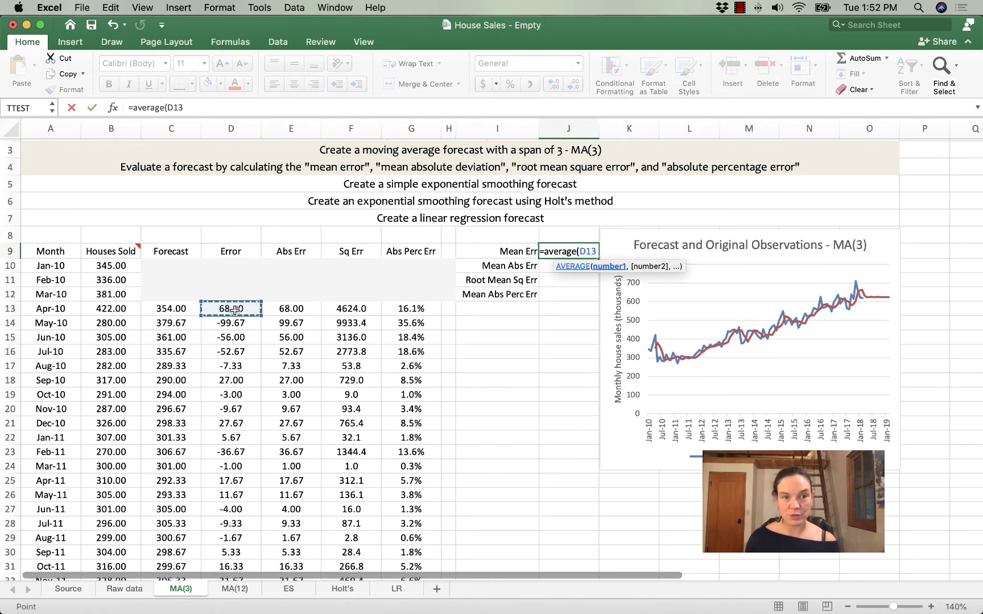
pyautogui.scroll(-15, 235, 310)
pyautogui.keyDown('shift'); pyautogui.click(231, 562); pyautogui.keyUp('shift')
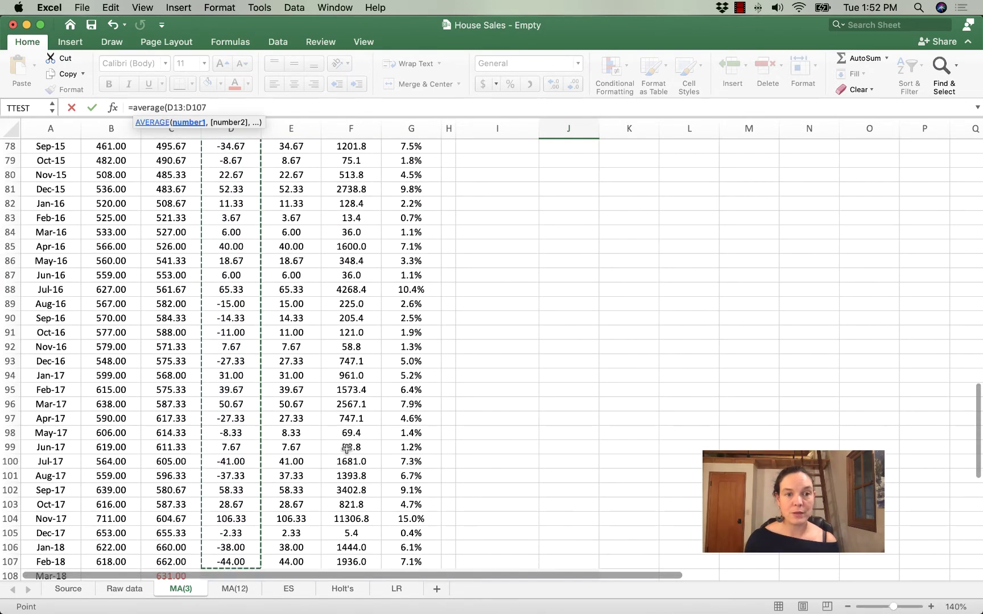
pyautogui.scroll(-4, 346, 449)
pyautogui.scroll(7, 347, 449)
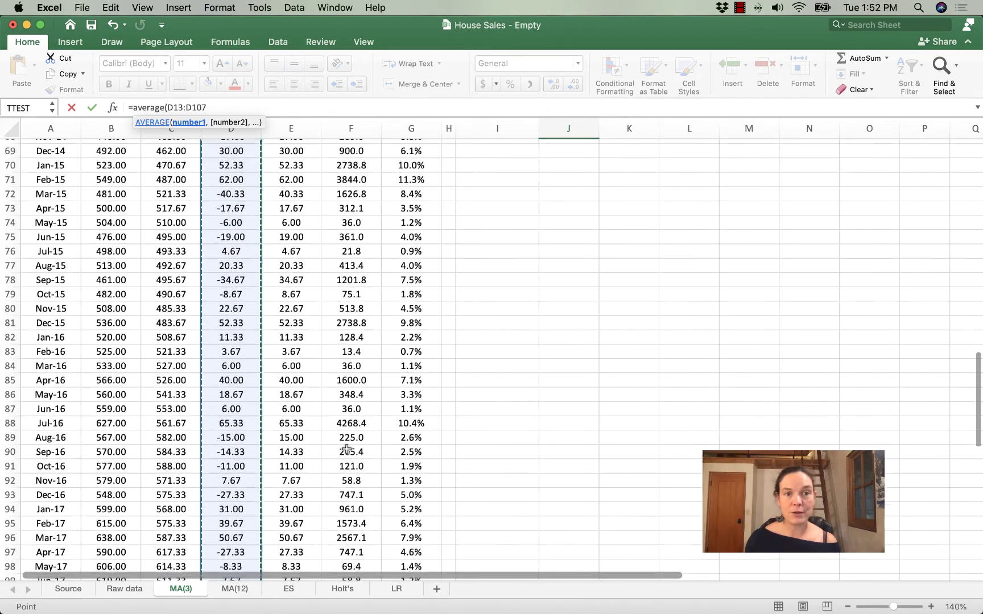
pyautogui.scroll(15, 347, 449)
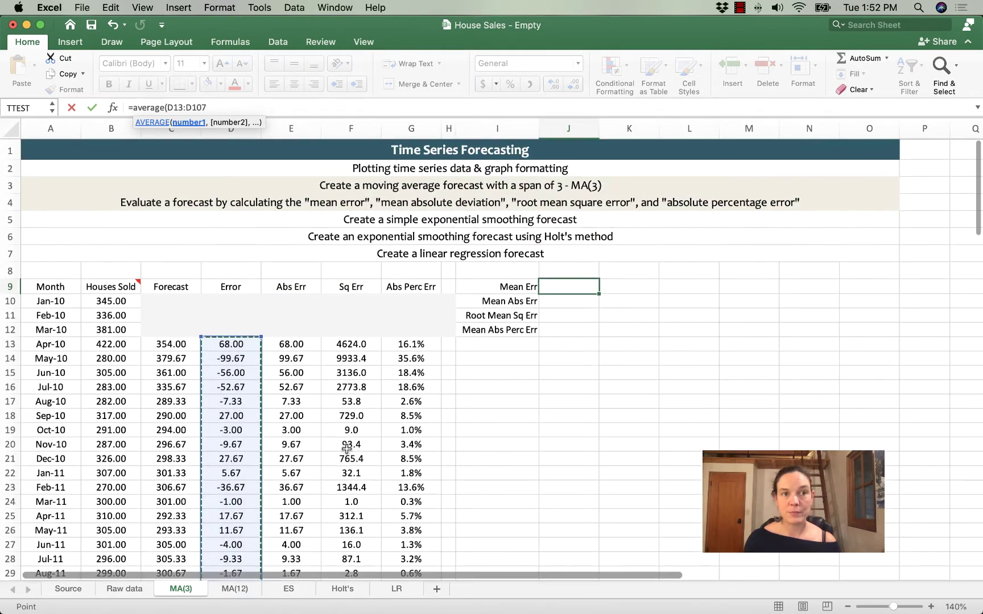
pyautogui.write(')')
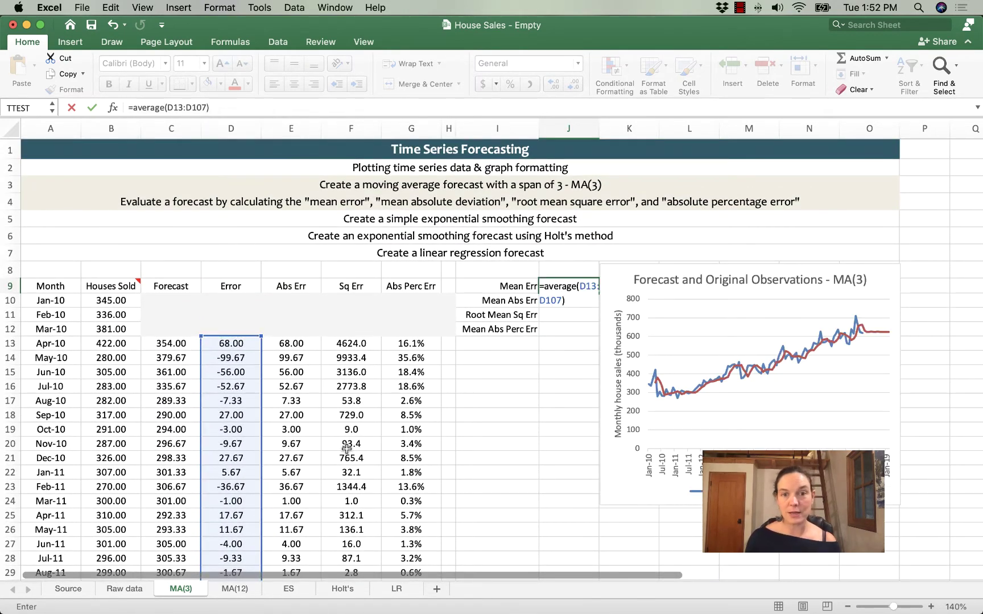
pyautogui.press('Return')
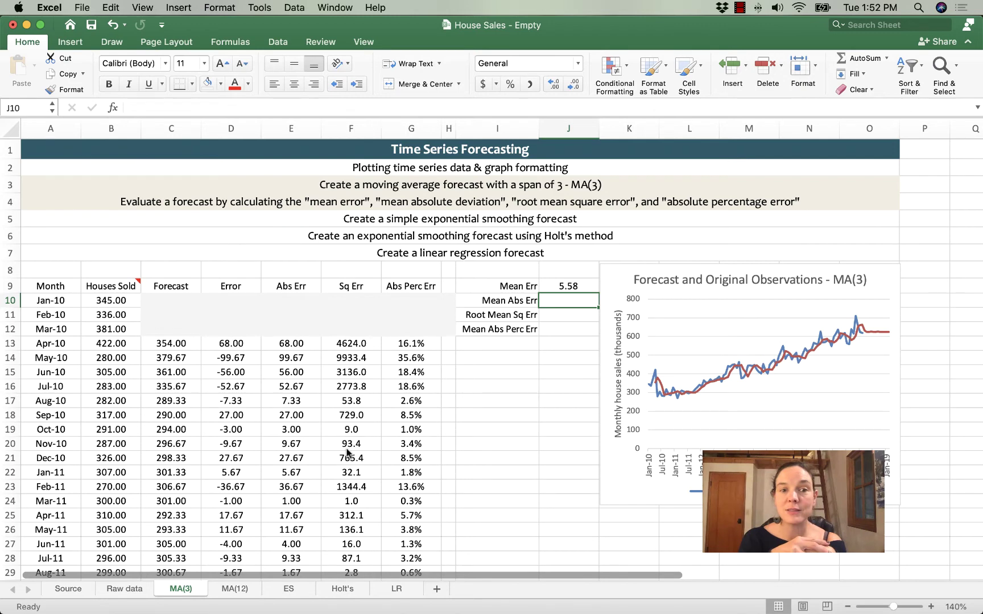
pyautogui.scroll(-3, 347, 453)
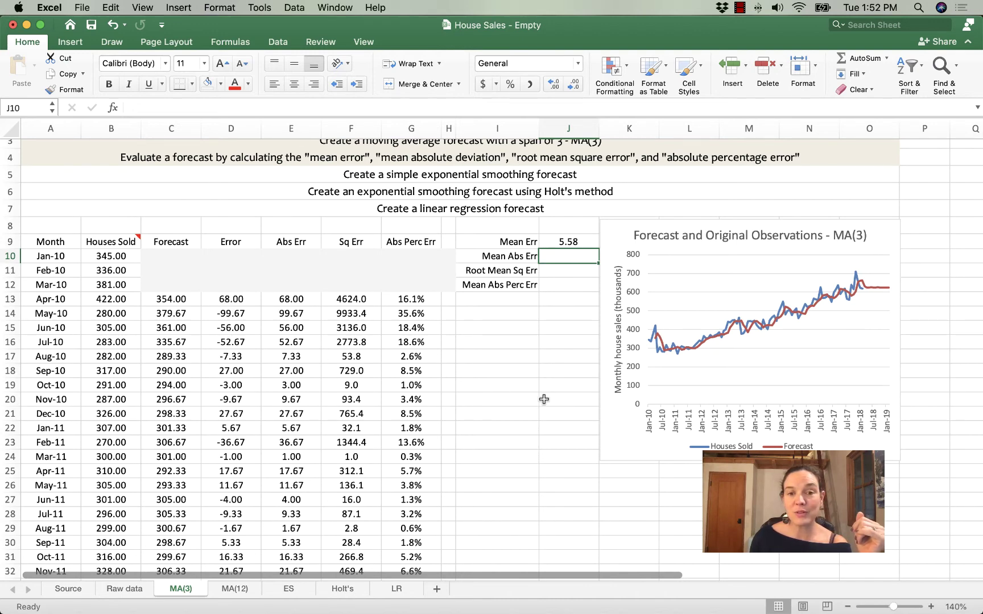
pyautogui.scroll(3, 544, 399)
pyautogui.click(560, 291)
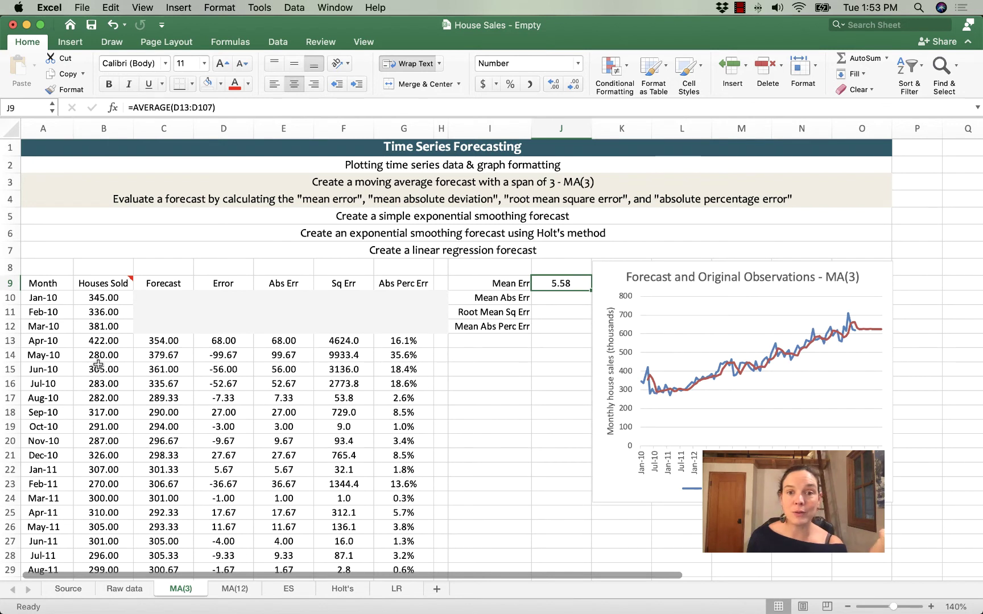
# - Enter =AVERAGE(E13:E107) in J10 for a mean absolute error of 25.53, then select J9:J12
pyautogui.press('Return')
pyautogui.write('=')
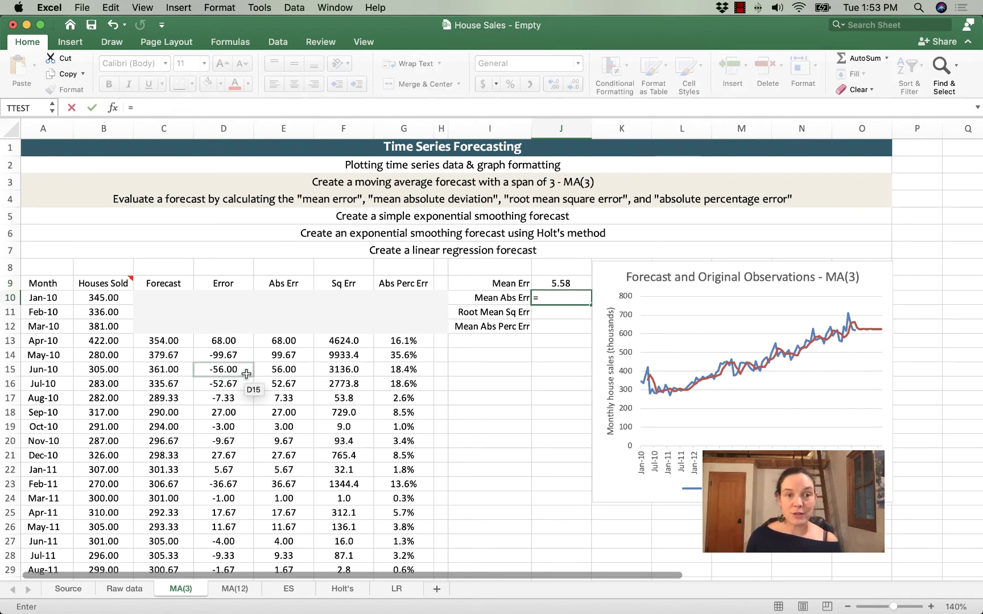
pyautogui.write('average(')
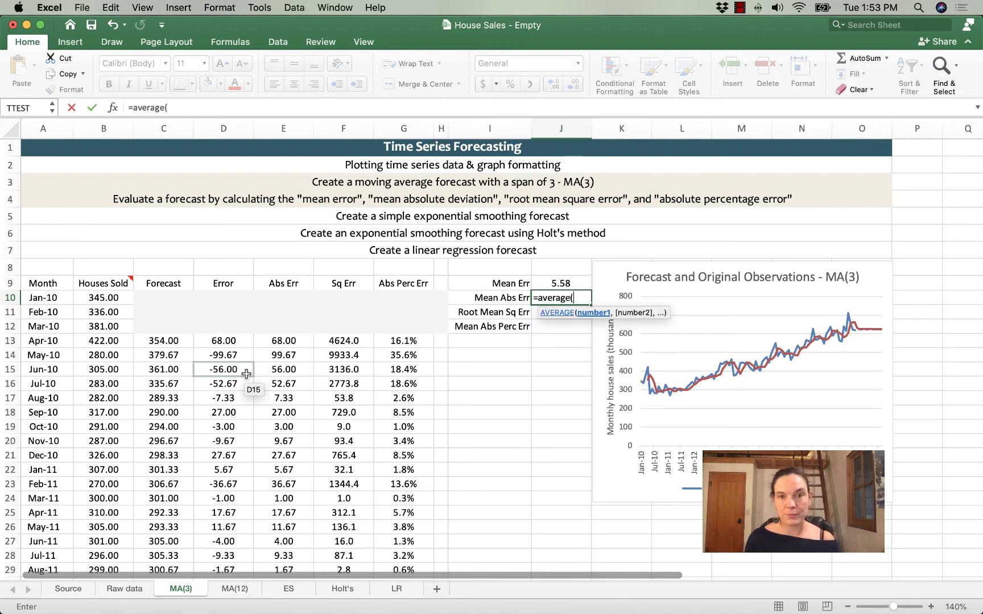
pyautogui.scroll(-3, 246, 374)
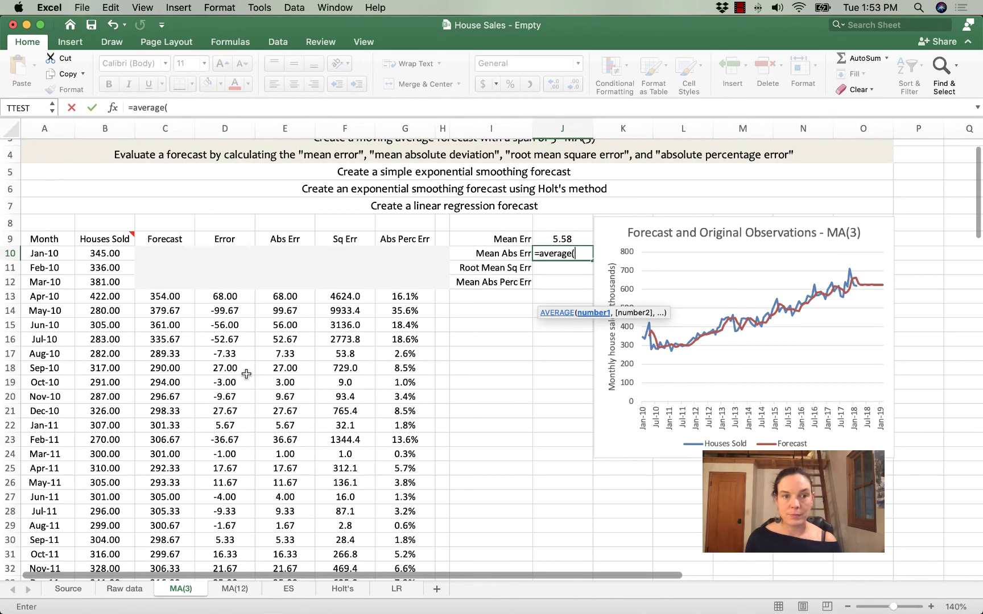
pyautogui.click(281, 296)
pyautogui.press('shift+super+Down')
pyautogui.scroll(2, 281, 296)
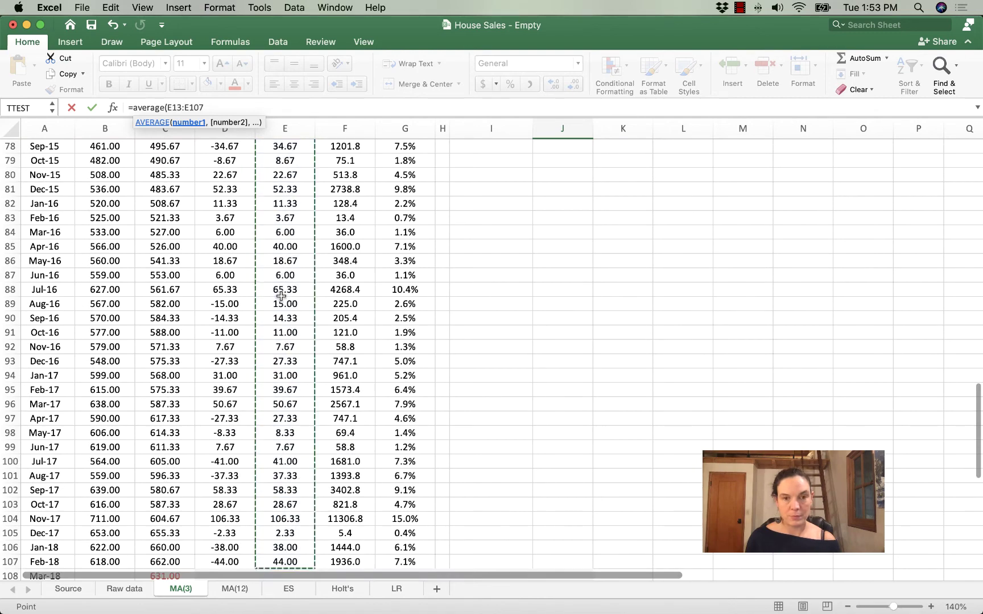
pyautogui.scroll(-5, 281, 298)
pyautogui.press('Escape')
pyautogui.scroll(5, 535, 361)
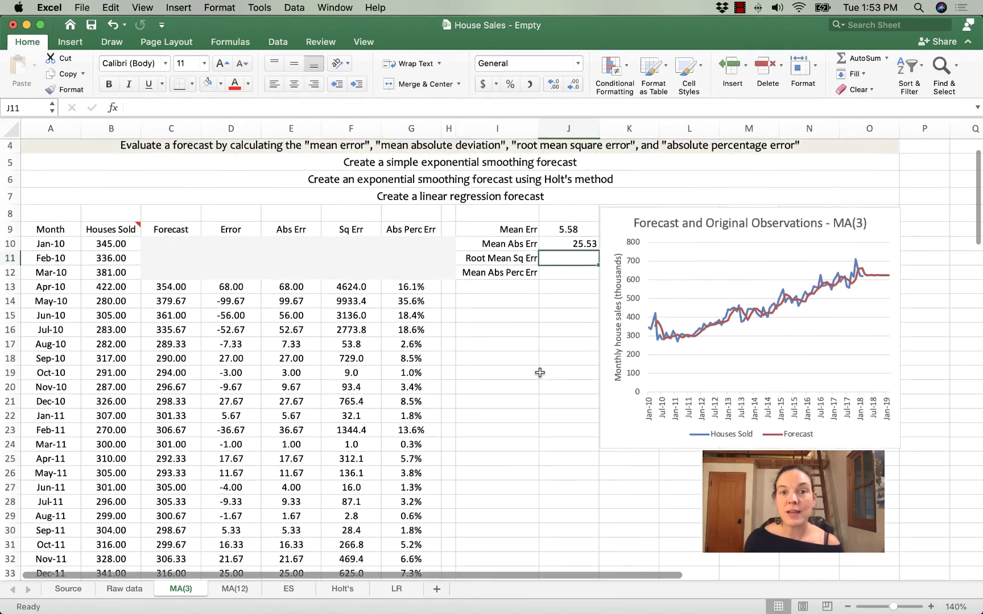
pyautogui.click(559, 288)
pyautogui.moveTo(560, 289); pyautogui.dragTo(562, 327)
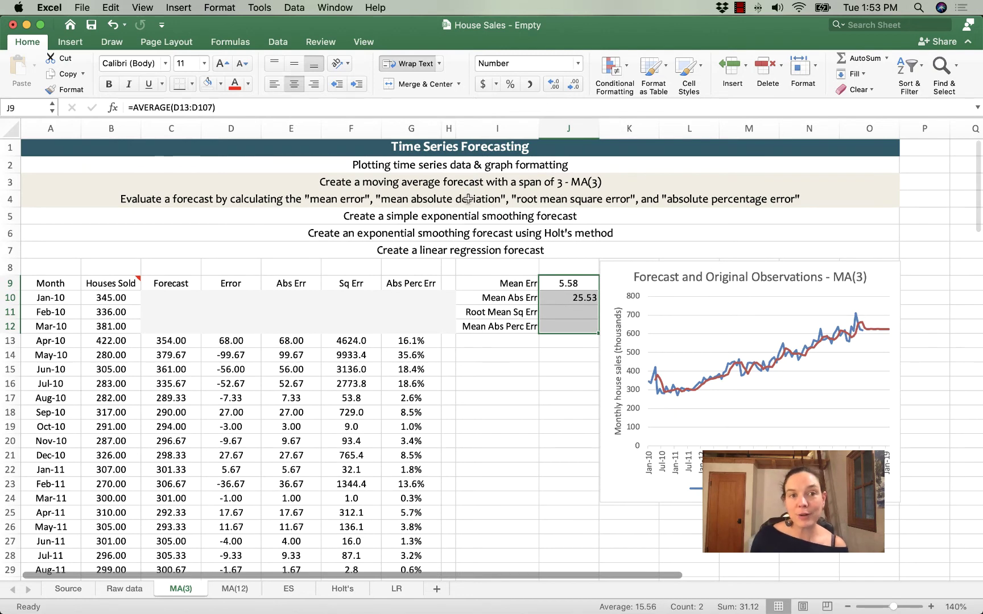
# - Centre the summary result values in J9:J12
pyautogui.click(294, 84)
pyautogui.click(294, 83)
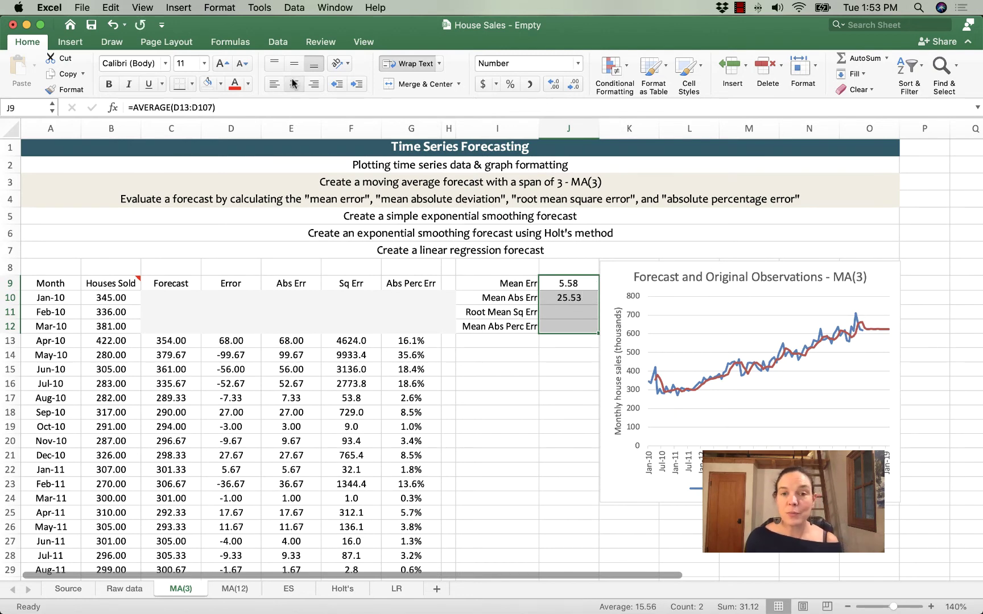
pyautogui.click(567, 283)
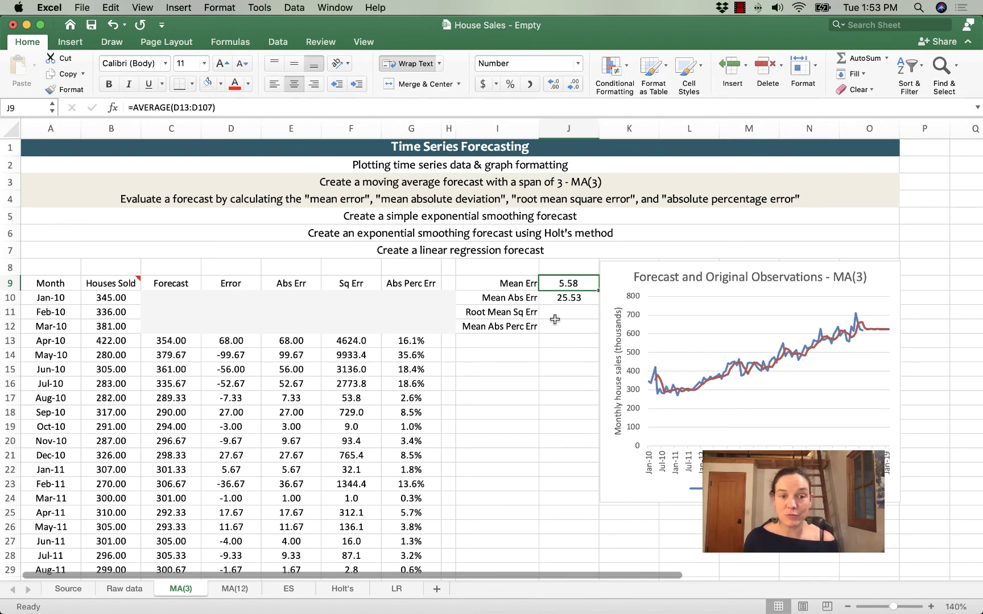
# - Check the J10 formula and the Sq Err values, then select J11 for the RMSE
pyautogui.click(565, 300)
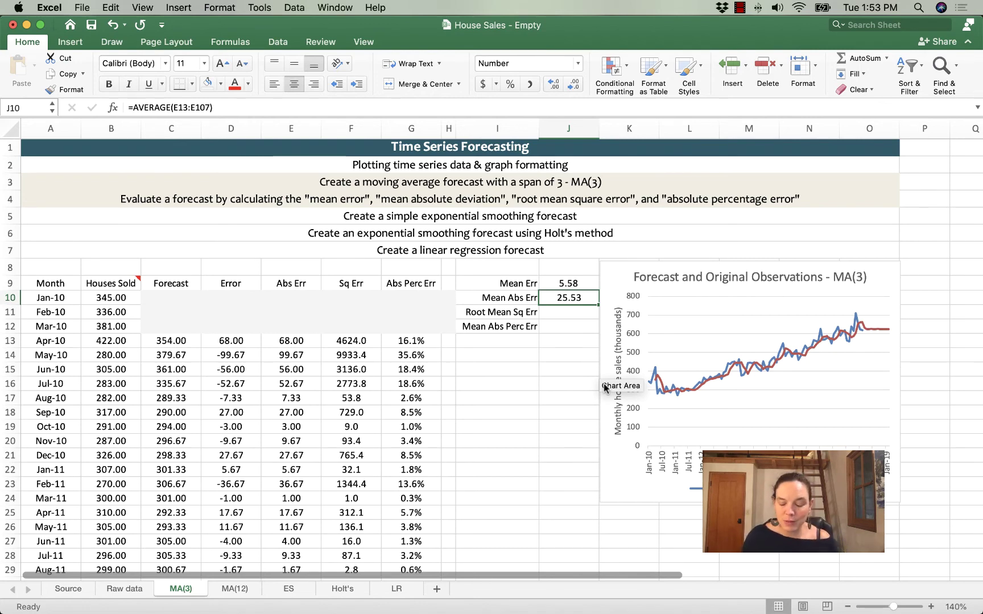
pyautogui.press('Down')
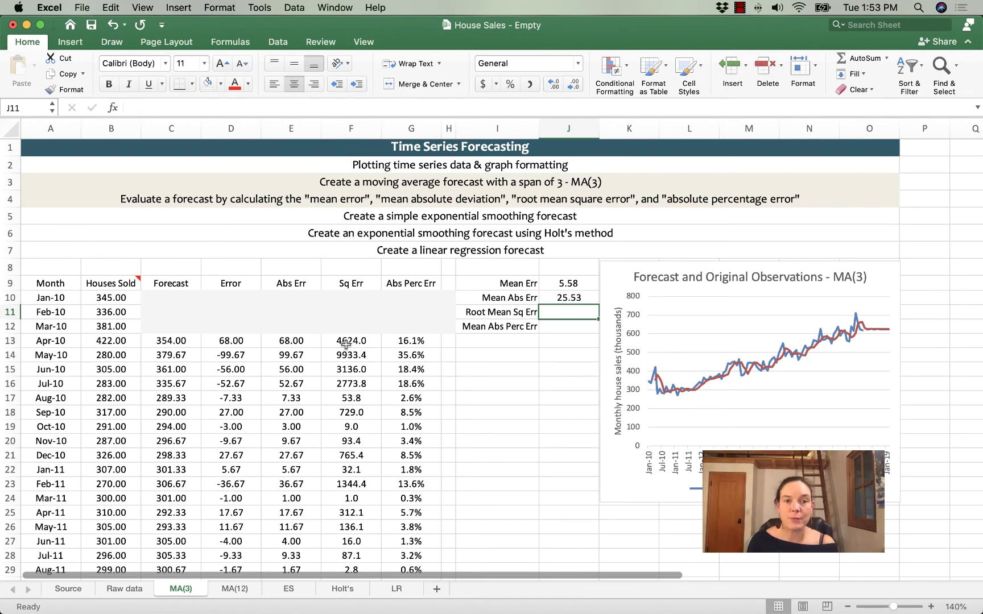
pyautogui.moveTo(347, 343); pyautogui.dragTo(339, 477)
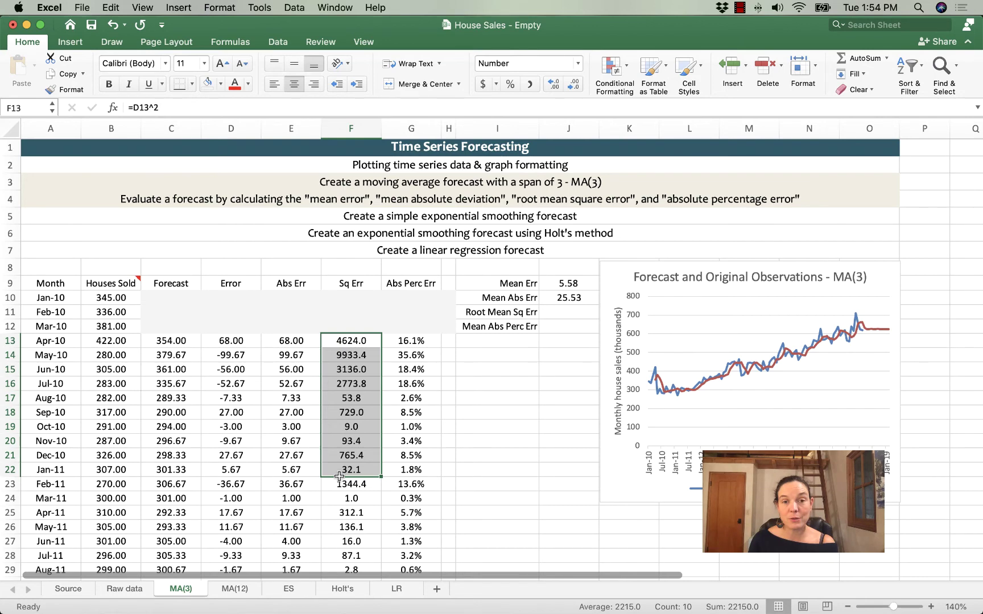
pyautogui.click(565, 312)
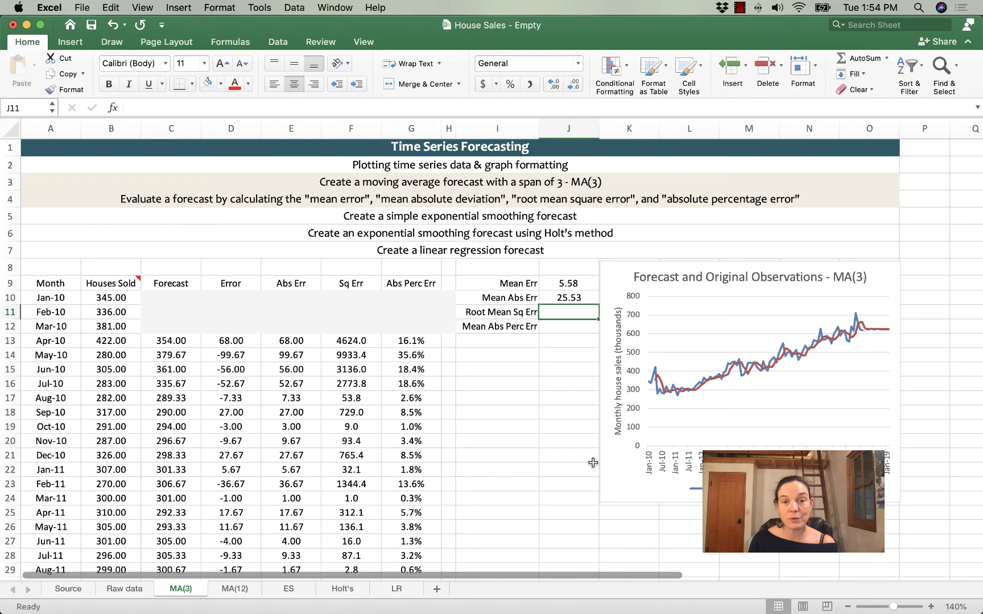
# - Enter =SQRT(AVERAGE(F13:F107)) in J11, giving a root mean square error of 33.1613281
pyautogui.write('=')
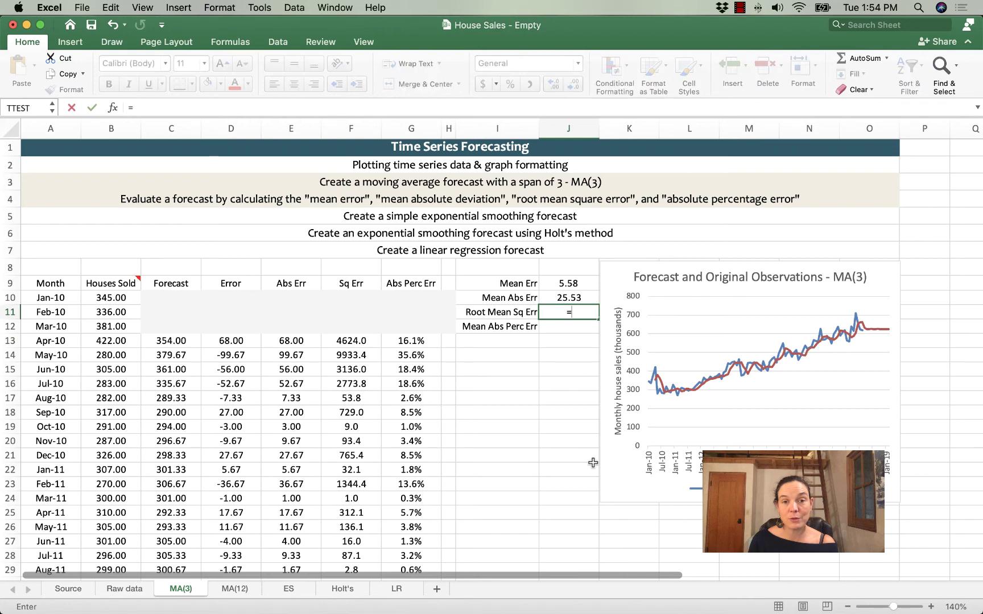
pyautogui.write('sqrt')
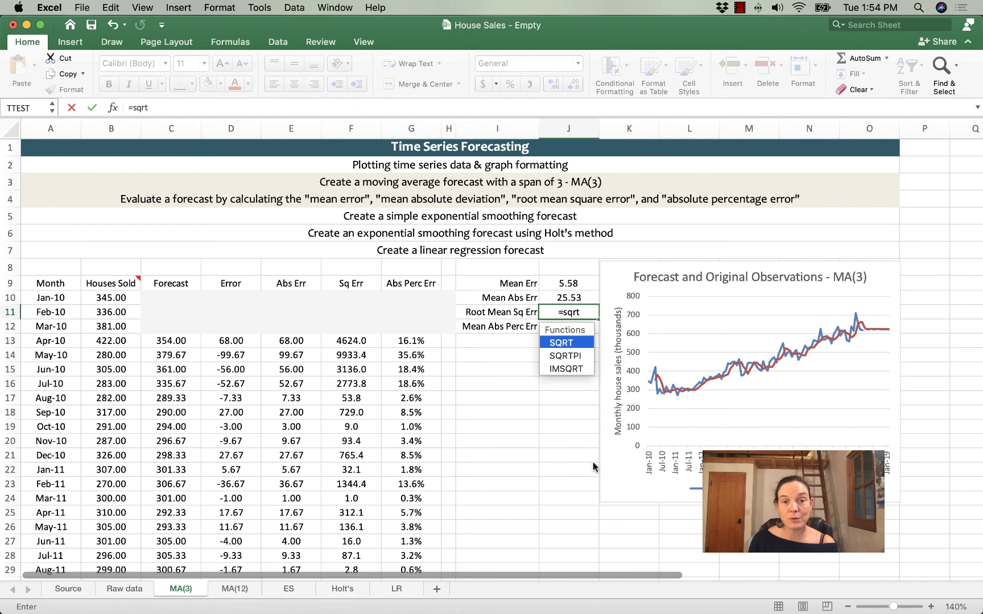
pyautogui.write('(average(')
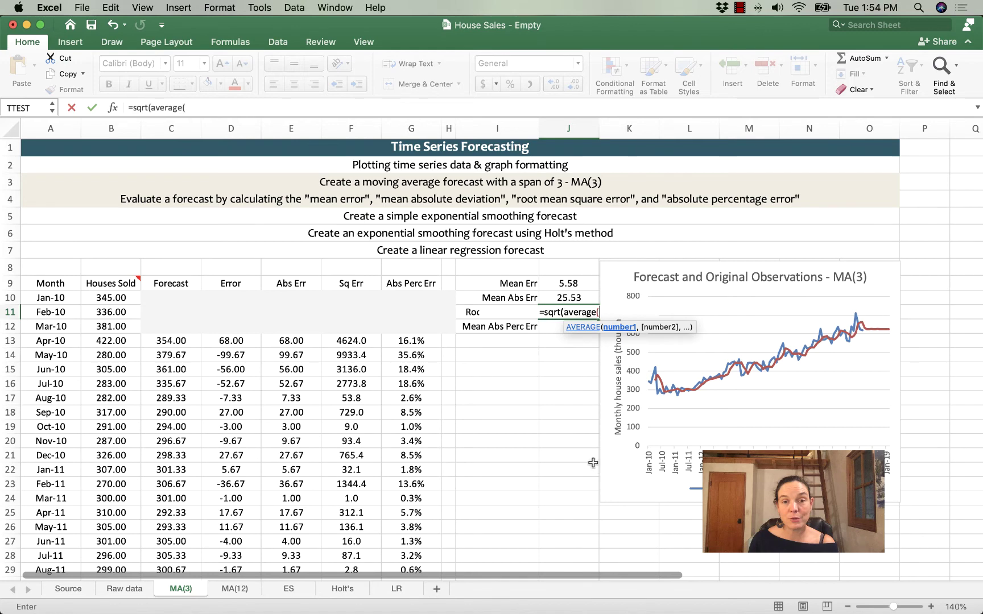
pyautogui.click(345, 341)
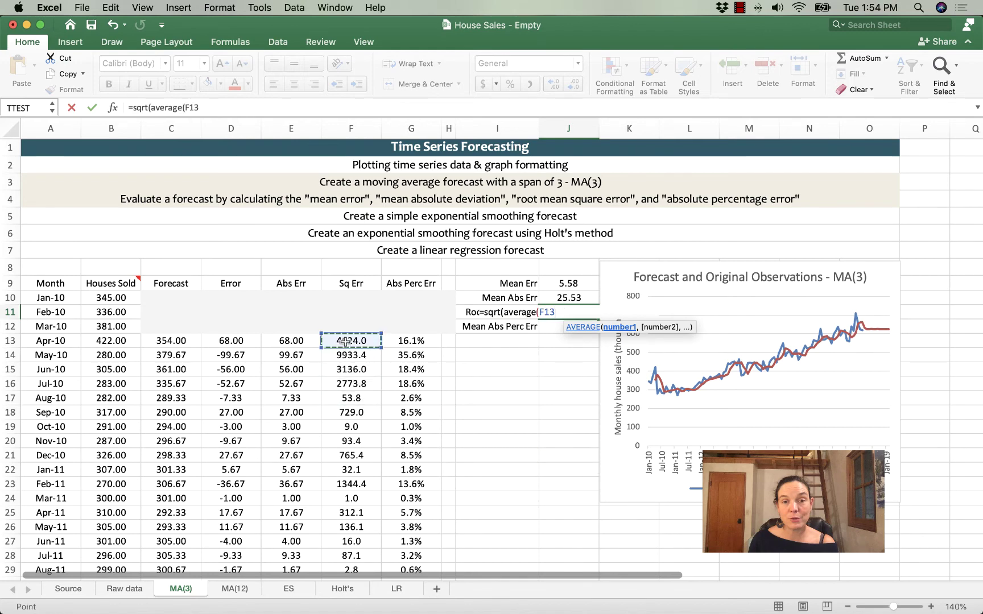
pyautogui.hotkey('ctrl', 'shift', 'Down')
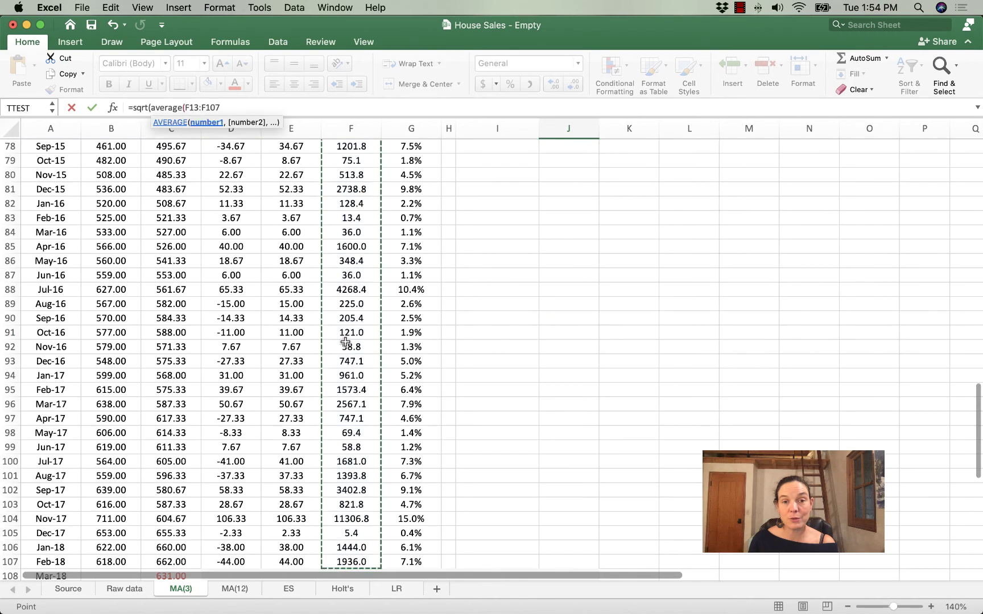
pyautogui.write('))')
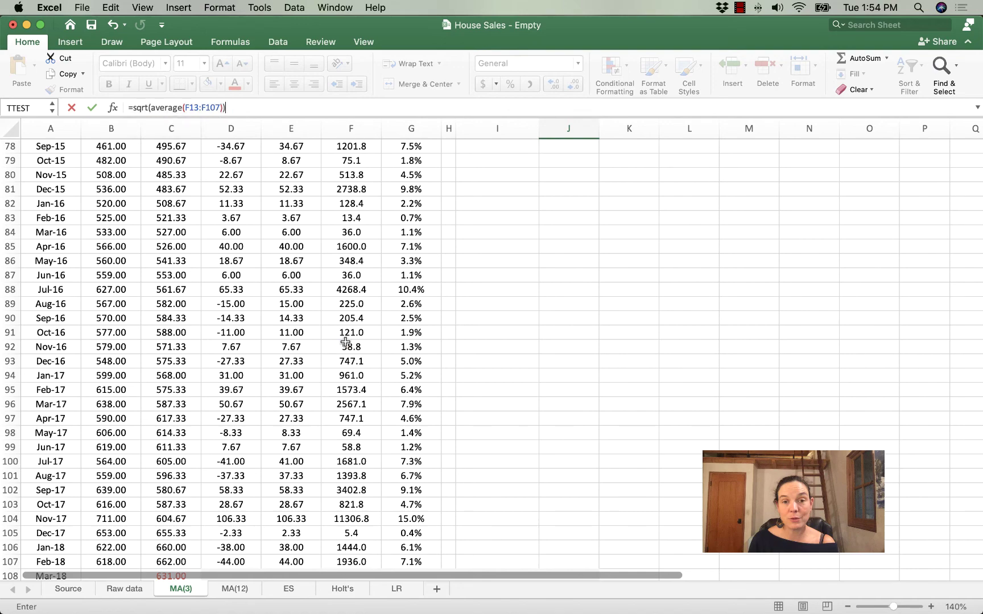
pyautogui.press('Return')
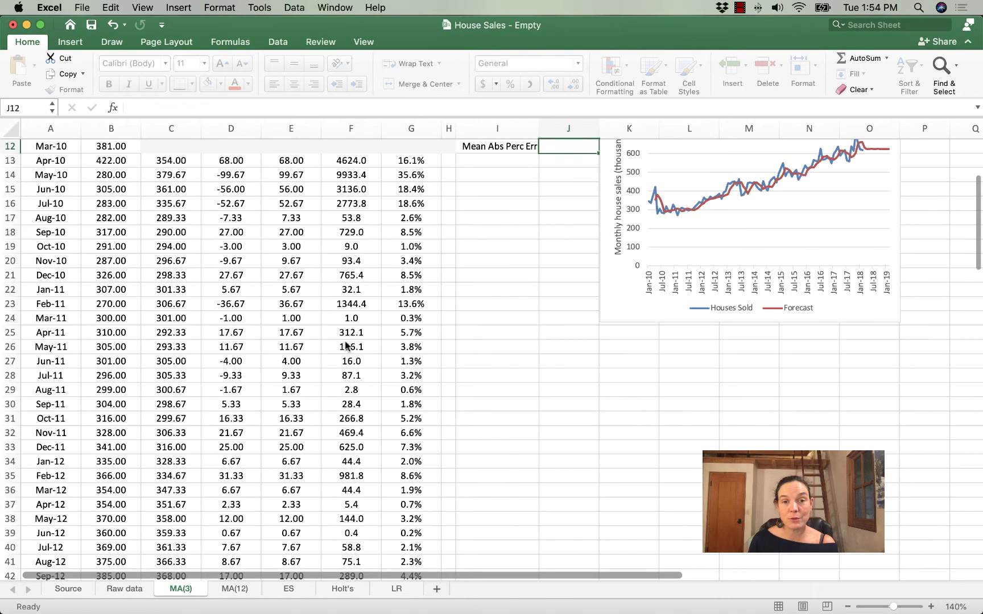
pyautogui.scroll(5, 548, 347)
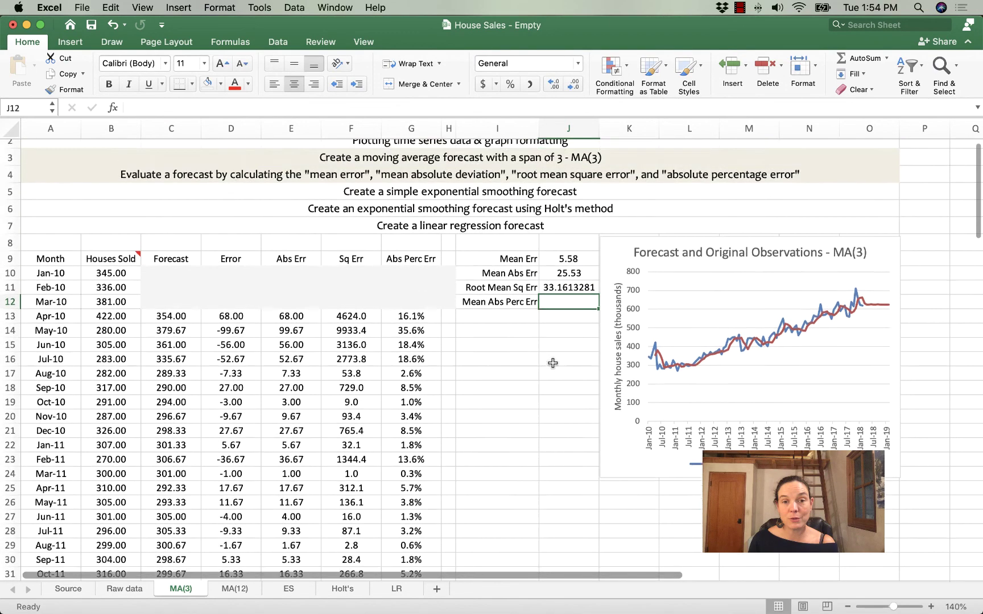
# - Apply the Number format to J9:J11 so the RMSE shows 33.16
pyautogui.moveTo(557, 286); pyautogui.dragTo(566, 307)
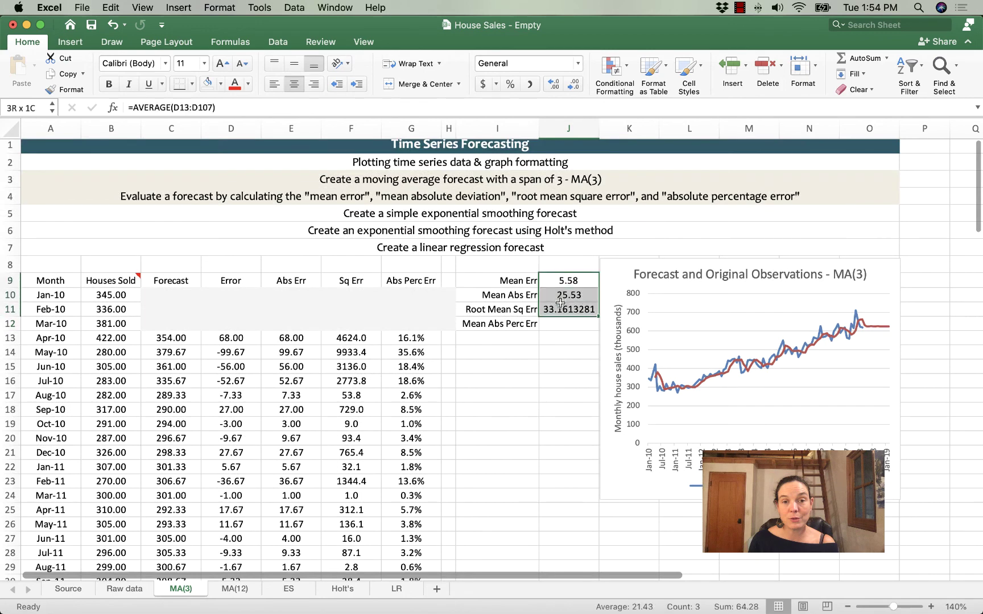
pyautogui.scroll(-1, 566, 307)
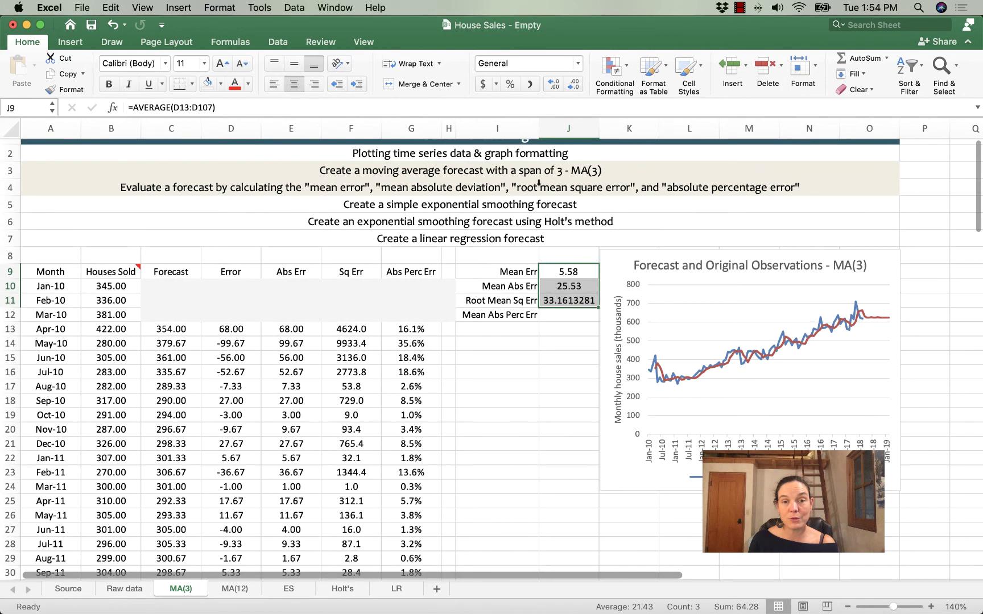
pyautogui.click(577, 64)
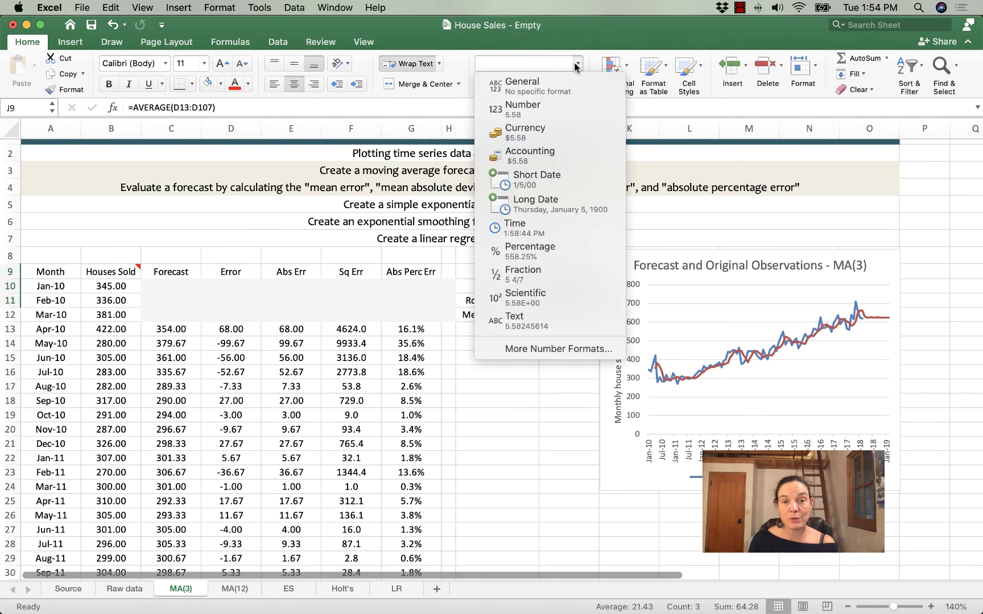
pyautogui.click(533, 109)
pyautogui.click(569, 400)
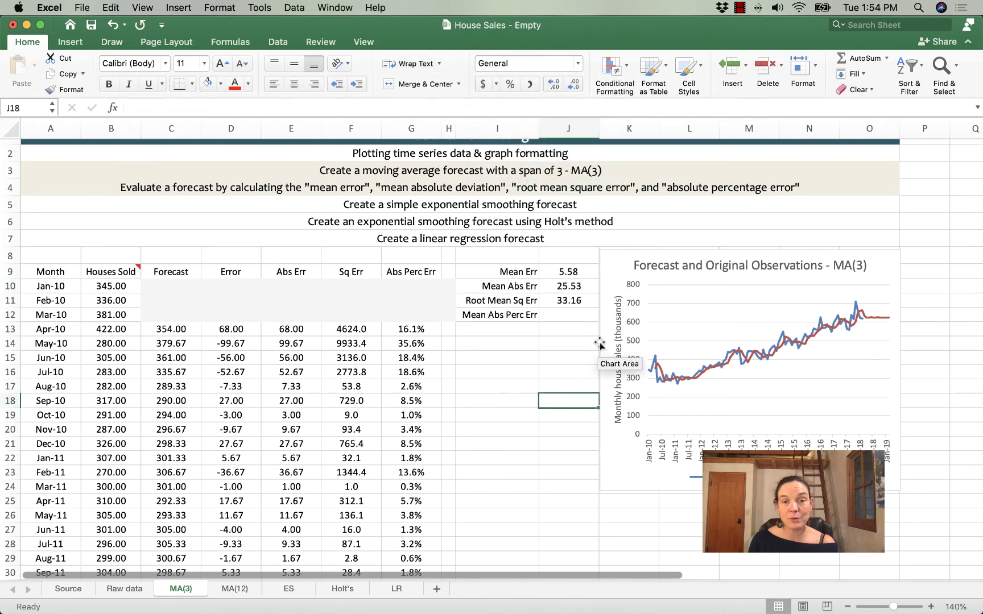
pyautogui.click(577, 315)
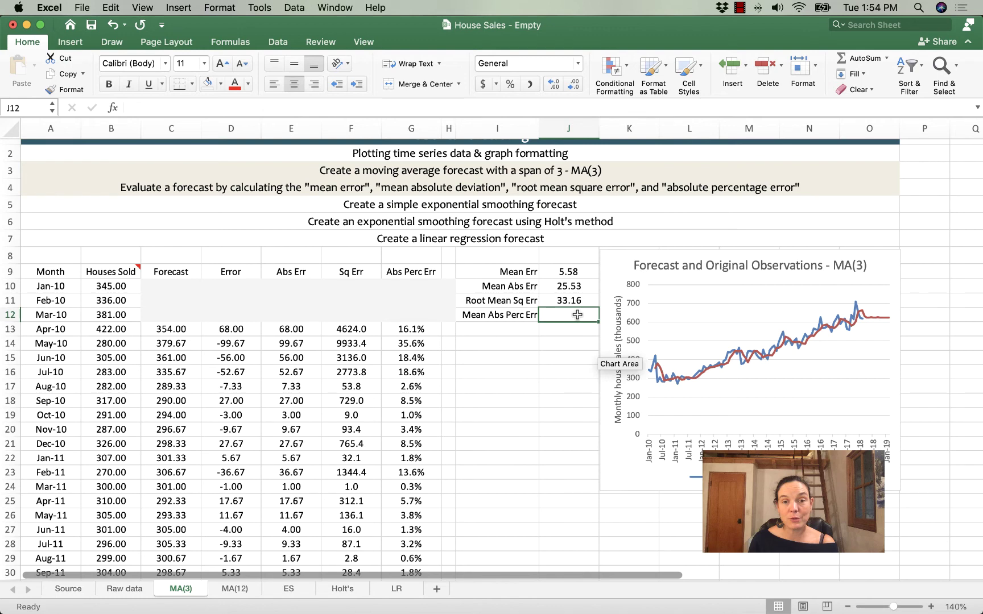
# - Enter =AVERAGE(G13:G107) in J12 and add one decimal so MAPE shows 5.81%
pyautogui.write('=average(')
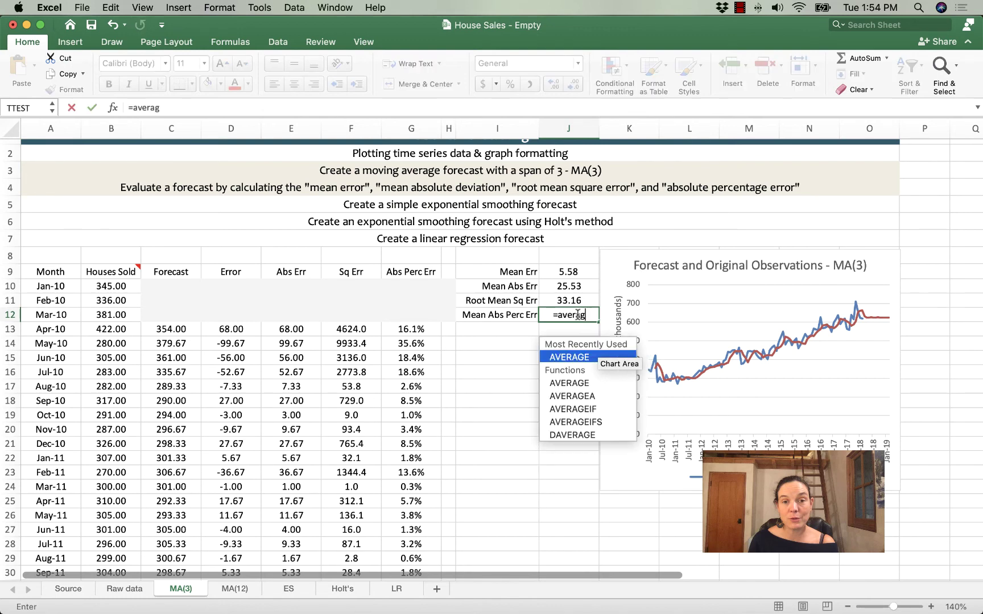
pyautogui.click(419, 329)
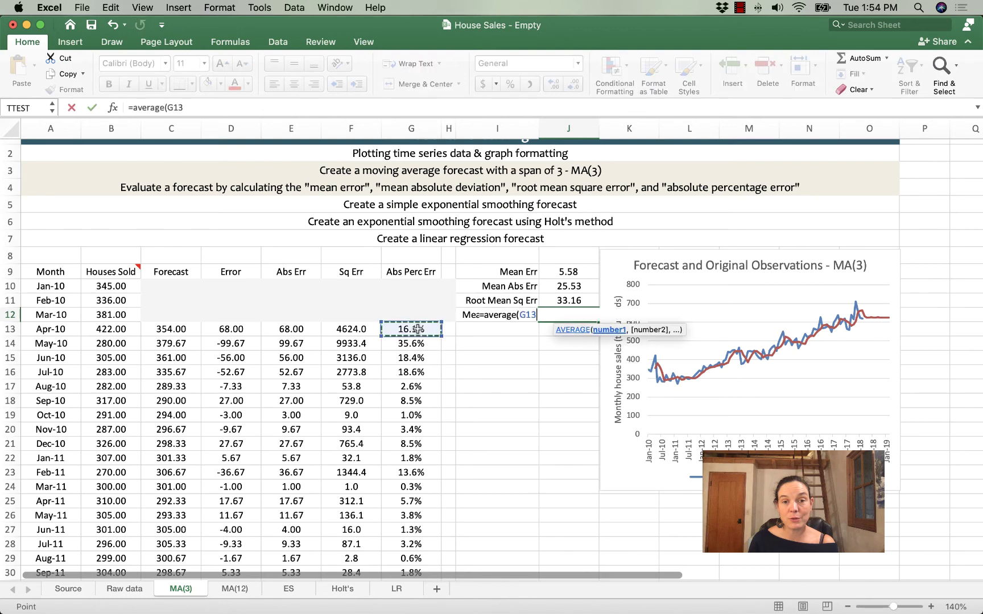
pyautogui.press('super+shift+Down')
pyautogui.press('Return')
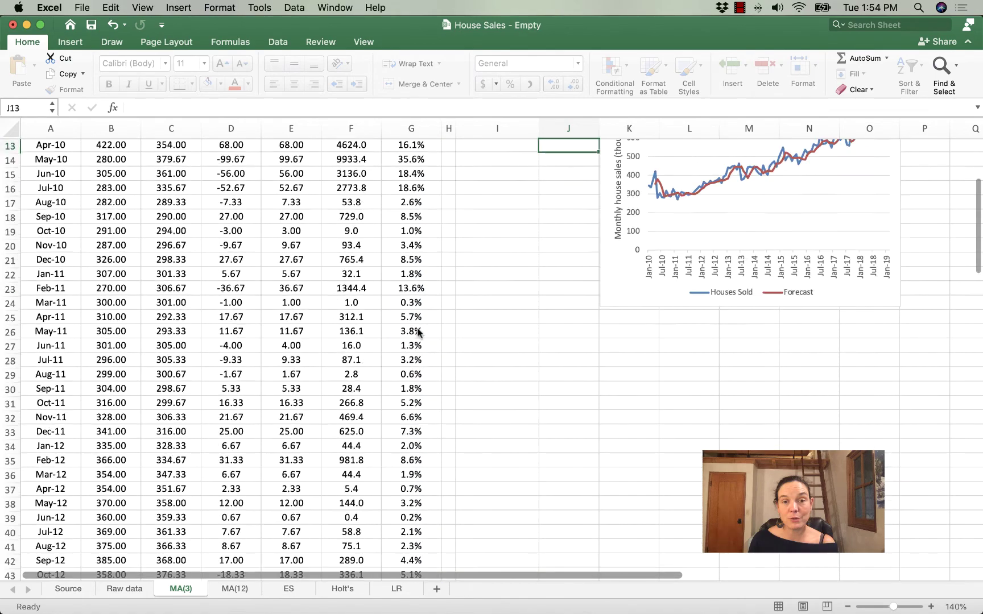
pyautogui.scroll(6, 607, 386)
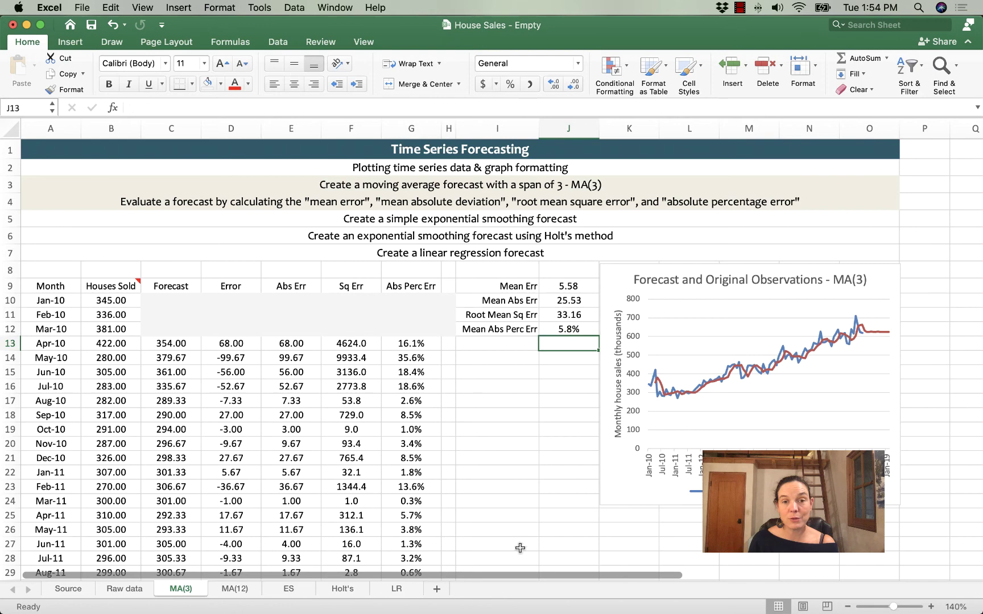
pyautogui.click(579, 333)
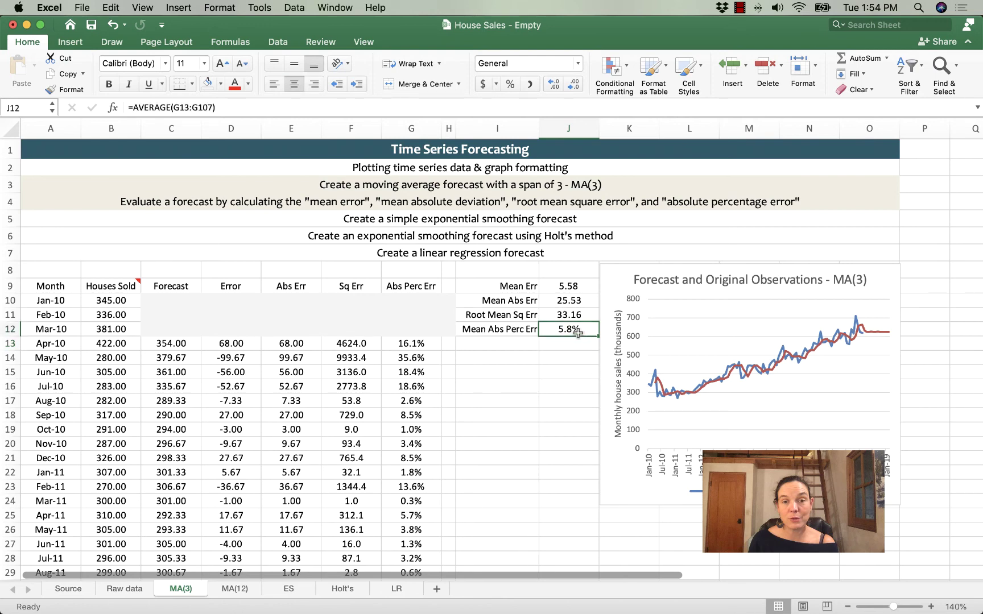
pyautogui.click(555, 86)
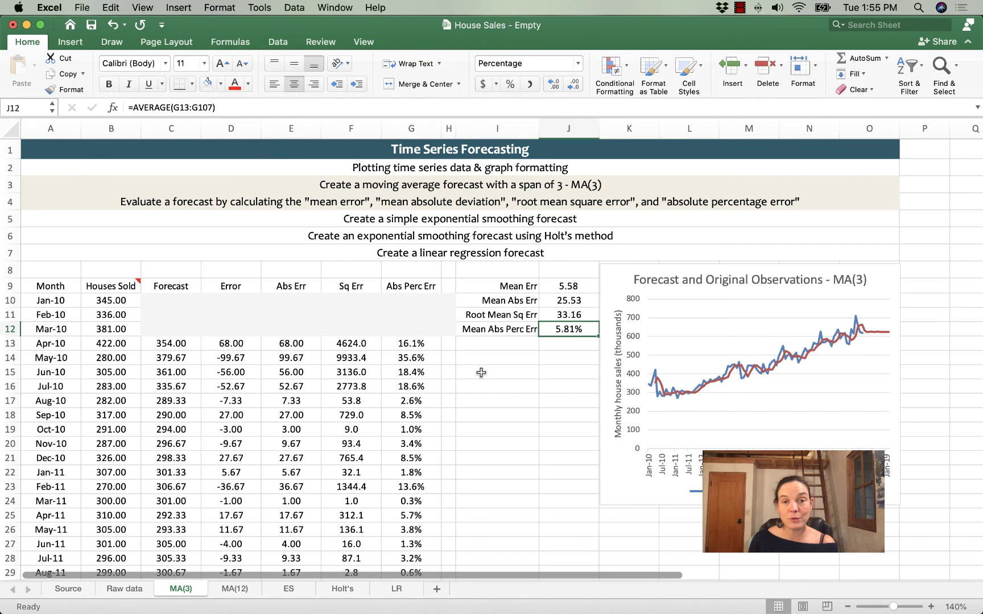
# - Type an MA(1) heading in I15 and copy the four error labels into I16:I19
pyautogui.click(481, 373)
pyautogui.write('MA(1)')
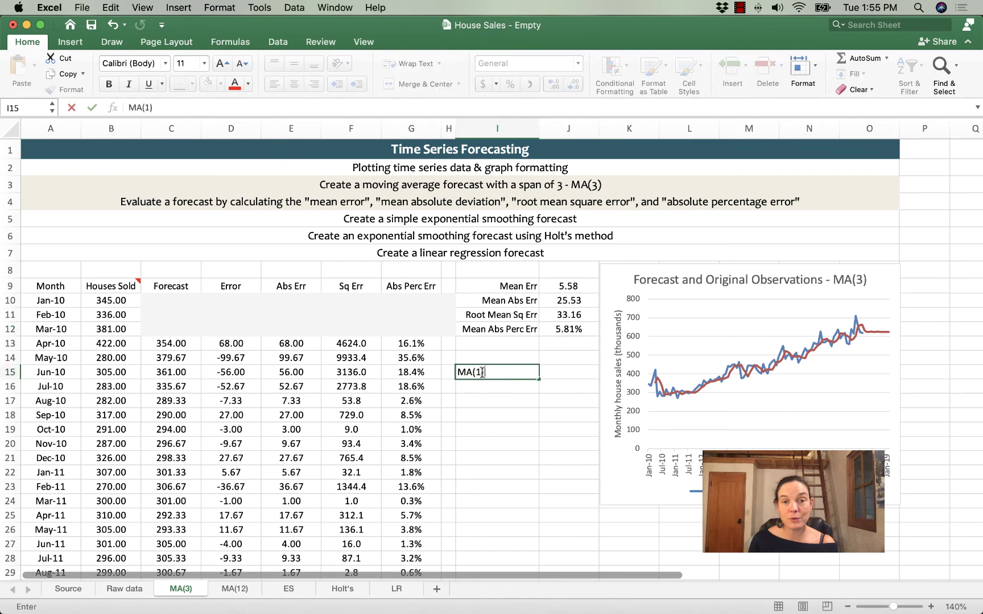
pyautogui.press('Return')
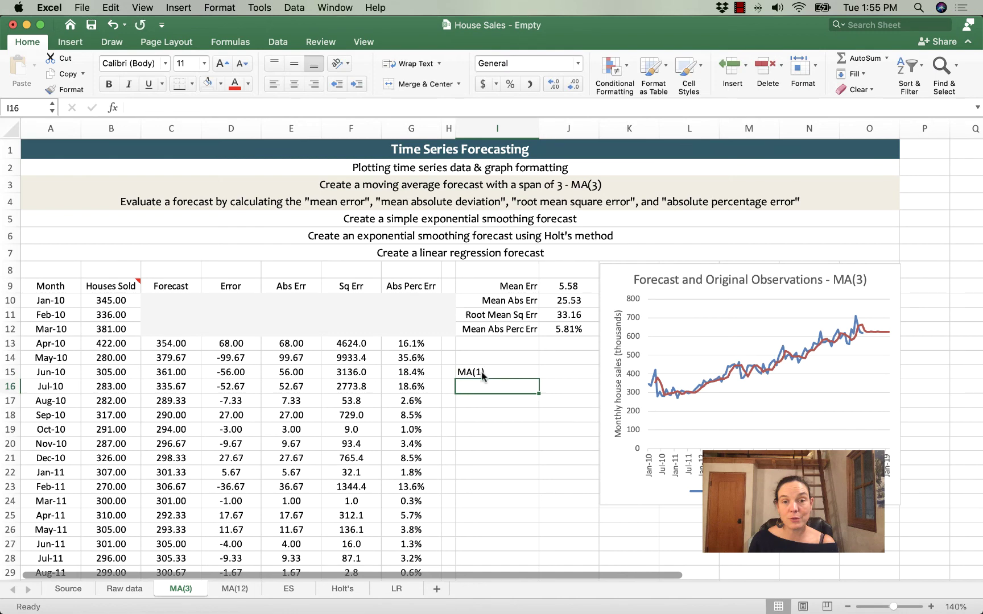
pyautogui.moveTo(493, 286); pyautogui.dragTo(500, 328)
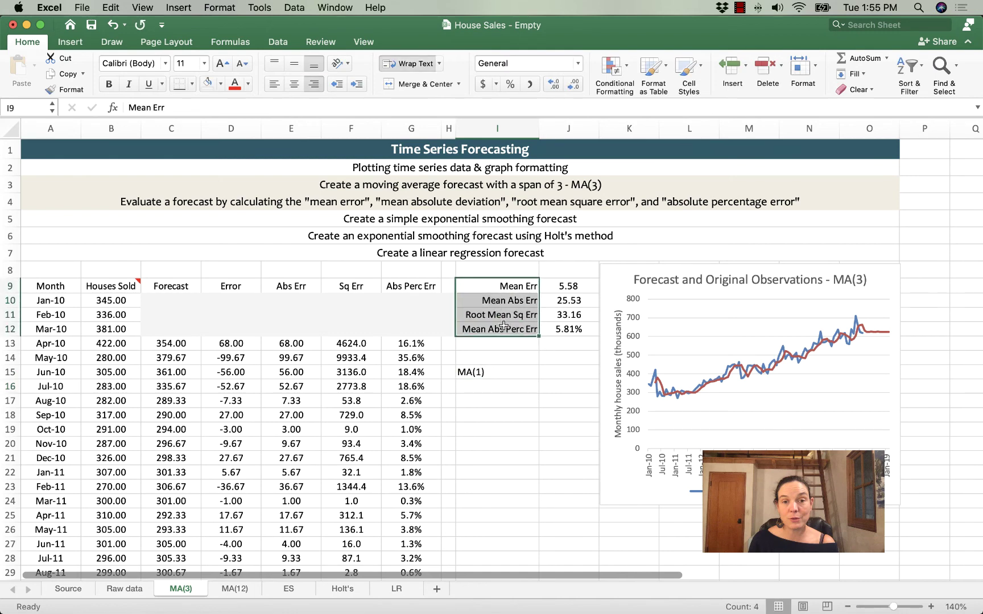
pyautogui.press('super+c')
pyautogui.click(496, 382)
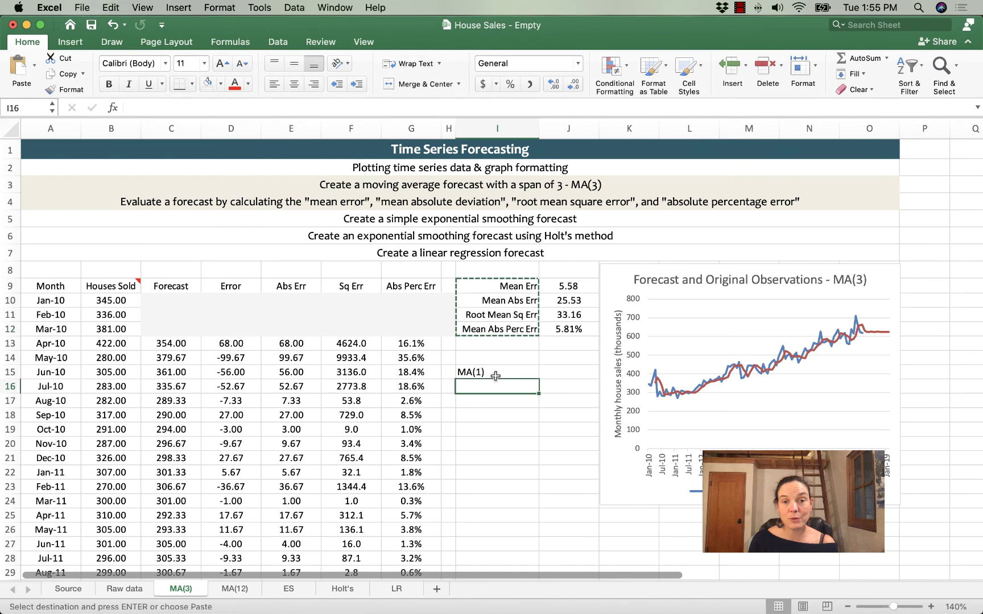
pyautogui.press('super+v')
# - Correct the I15 heading to MA(12) in the formula bar
pyautogui.click(494, 371)
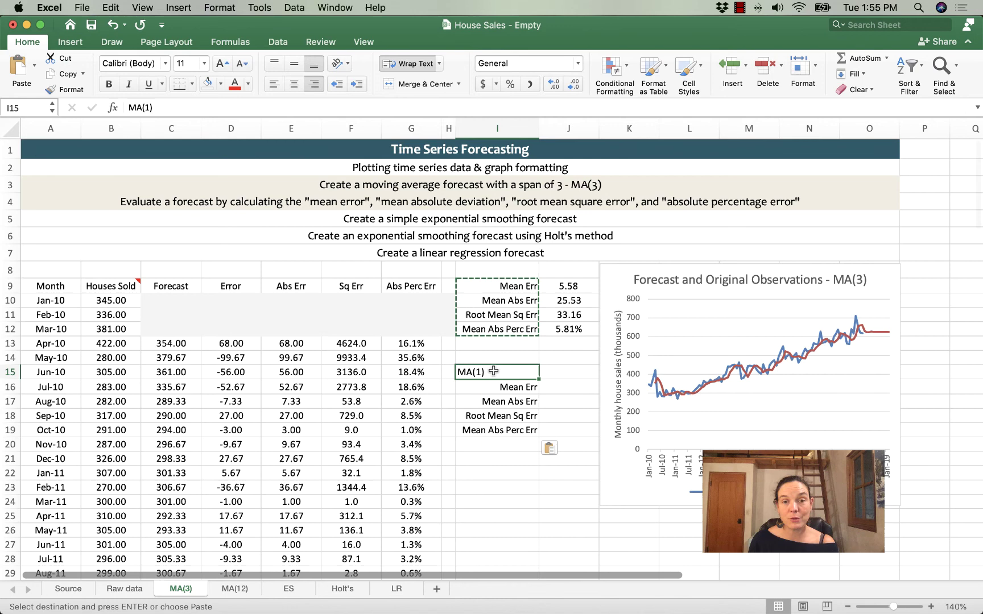
pyautogui.press('Escape')
pyautogui.click(149, 108)
pyautogui.write('2')
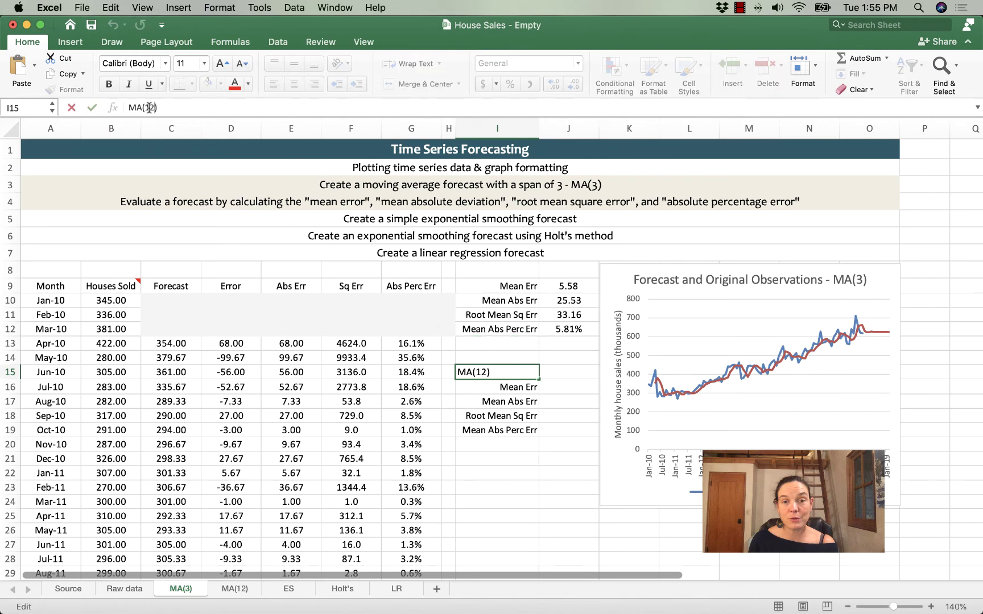
pyautogui.click(570, 390)
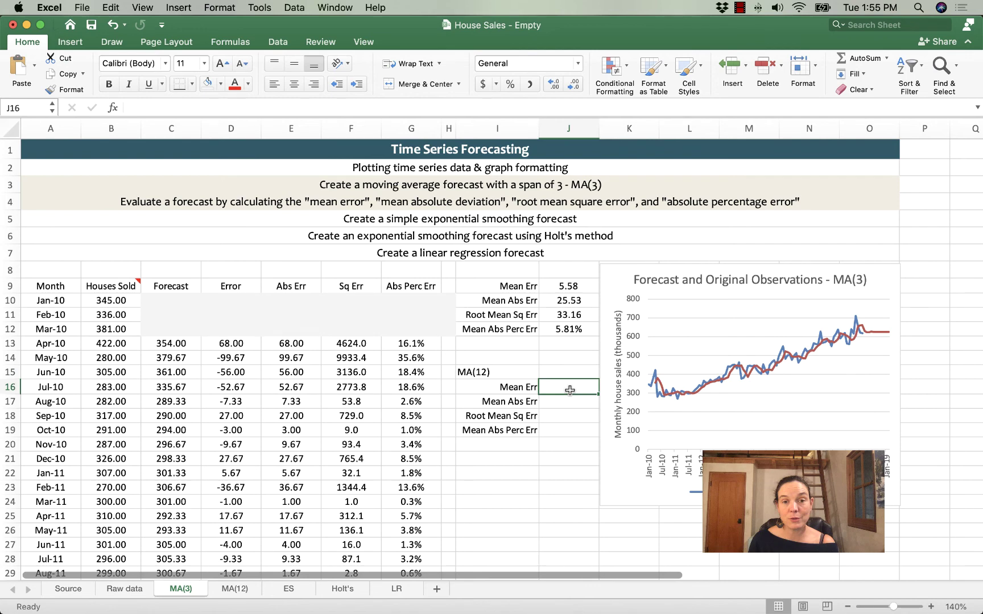
pyautogui.press('Return')
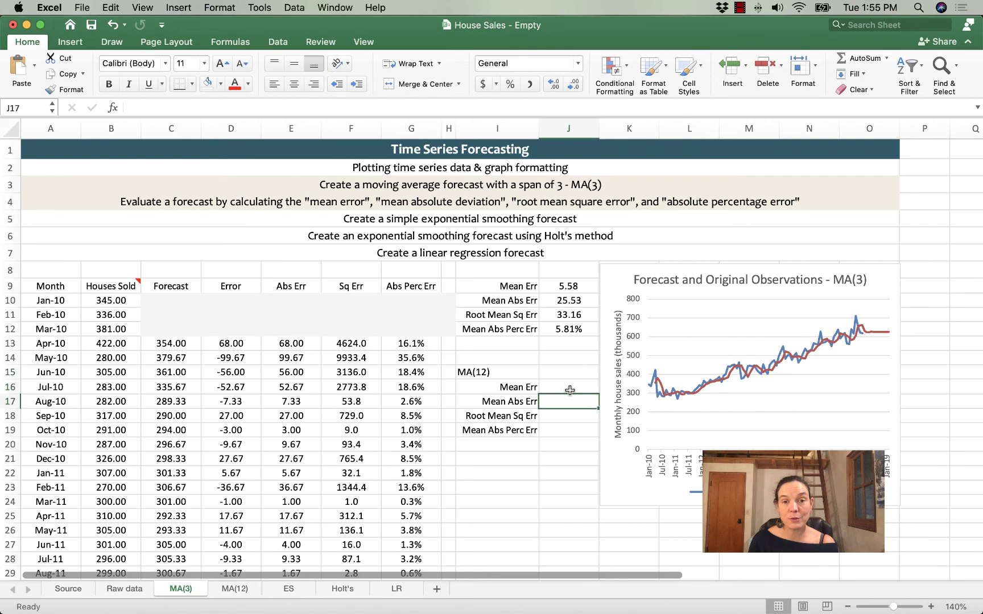
# - Type the MA(12) values 32.25, 39.55 and 6.89% into J17, J18 and J19
pyautogui.write('32.25')
pyautogui.press('Return')
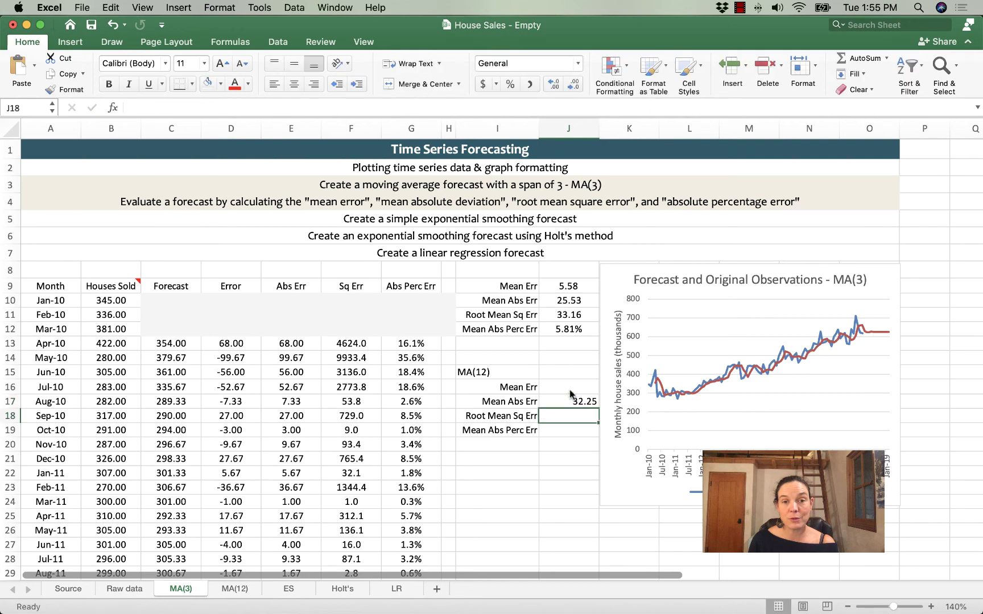
pyautogui.write('39.')
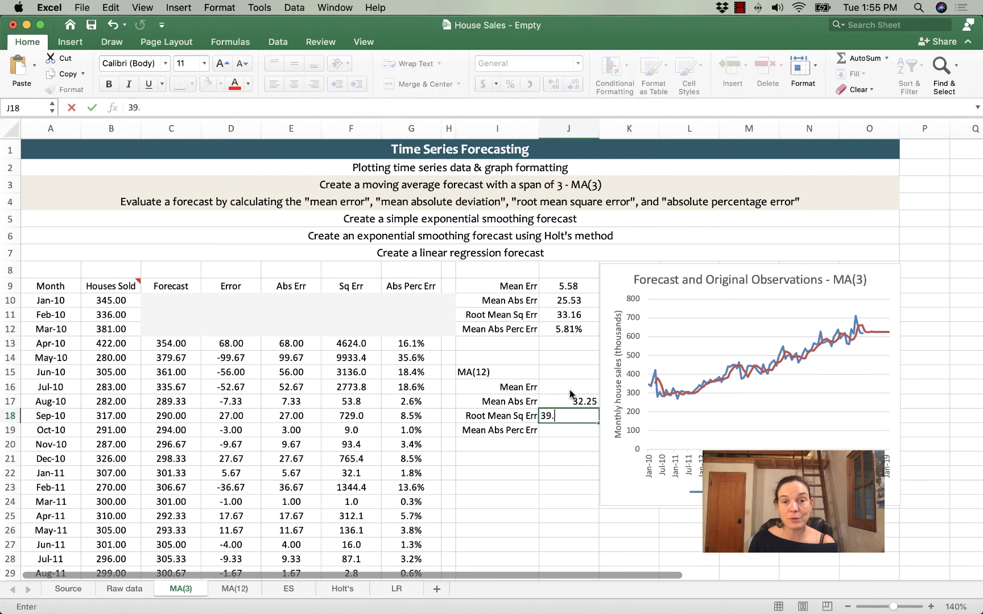
pyautogui.write('55')
pyautogui.press('Return')
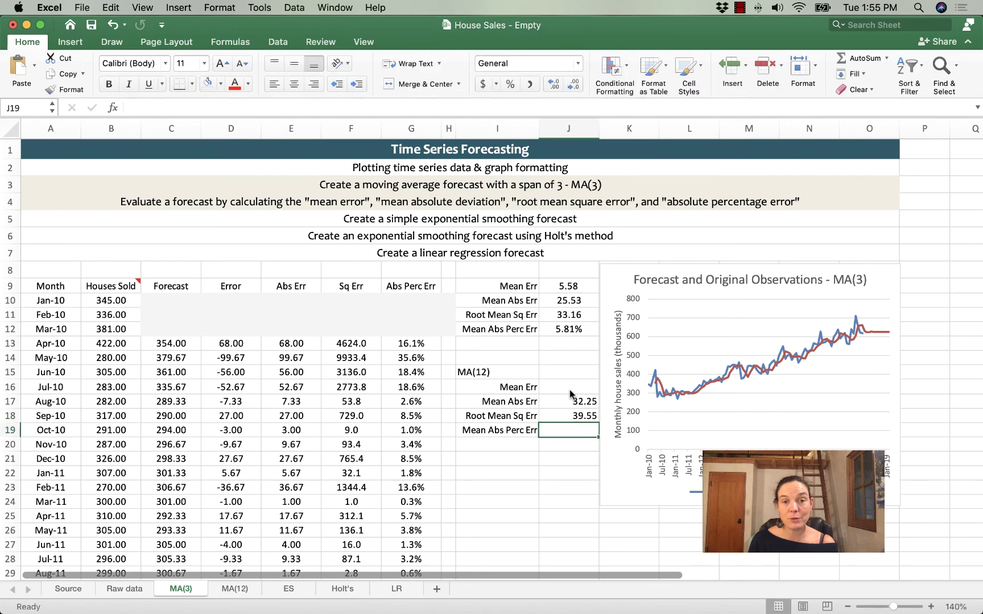
pyautogui.write('6.89')
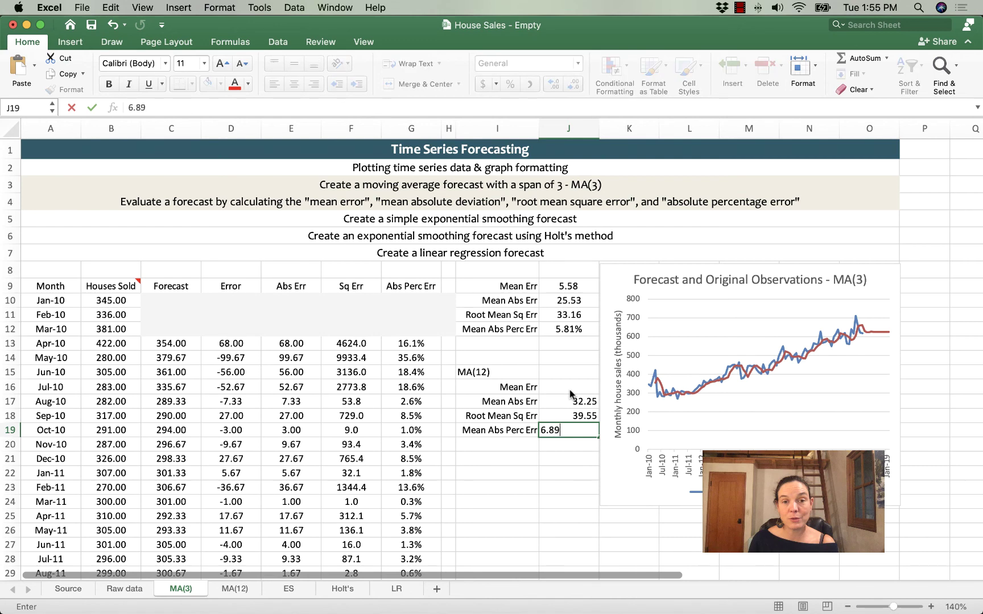
pyautogui.write('%')
pyautogui.press('Return')
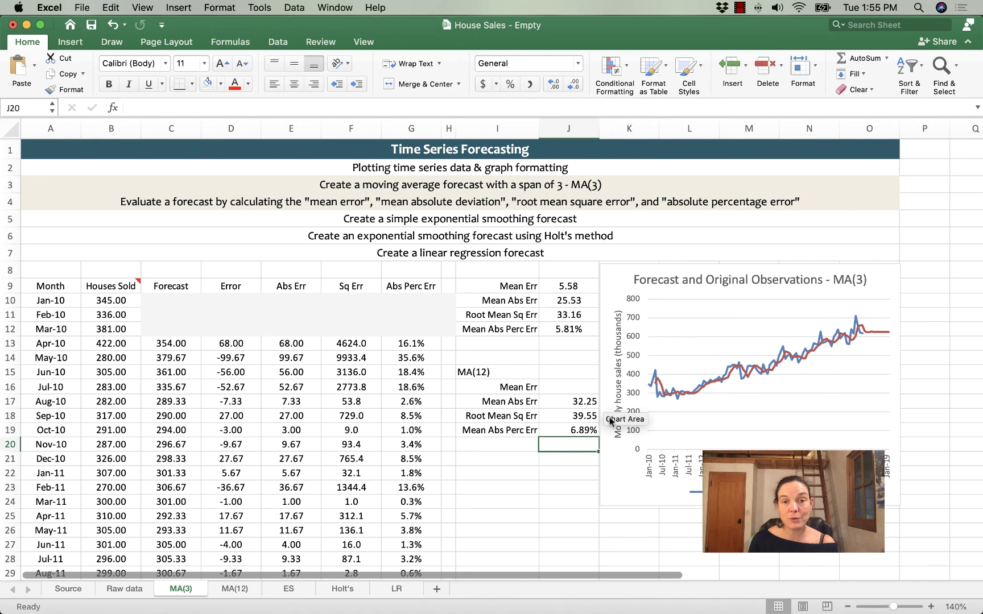
# - Centre the MA(12) values 32.25, 39.55 and 6.89% in J17:J19
pyautogui.click(569, 459)
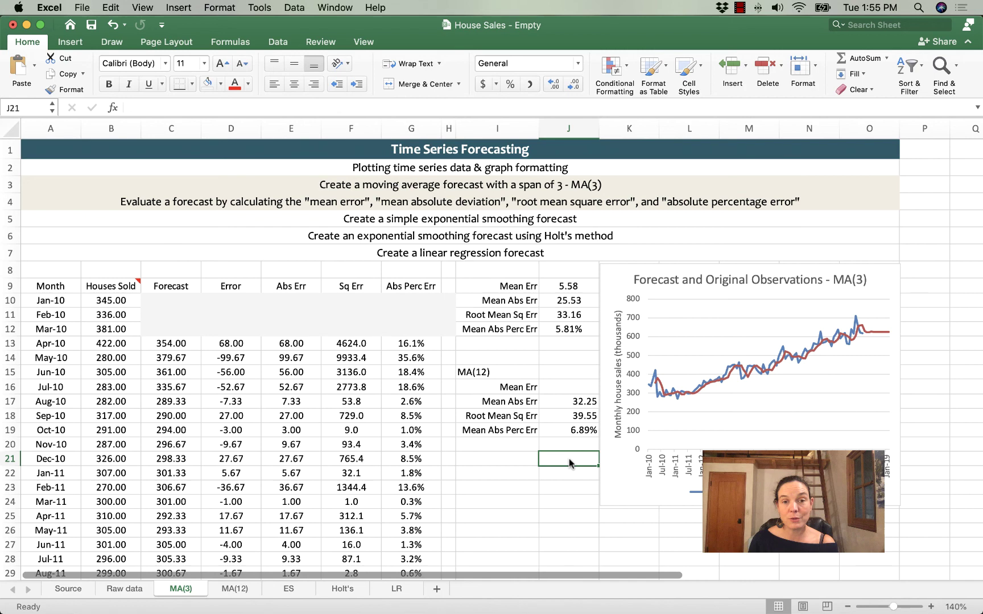
pyautogui.moveTo(567, 302); pyautogui.dragTo(567, 329)
pyautogui.scroll(-1, 567, 328)
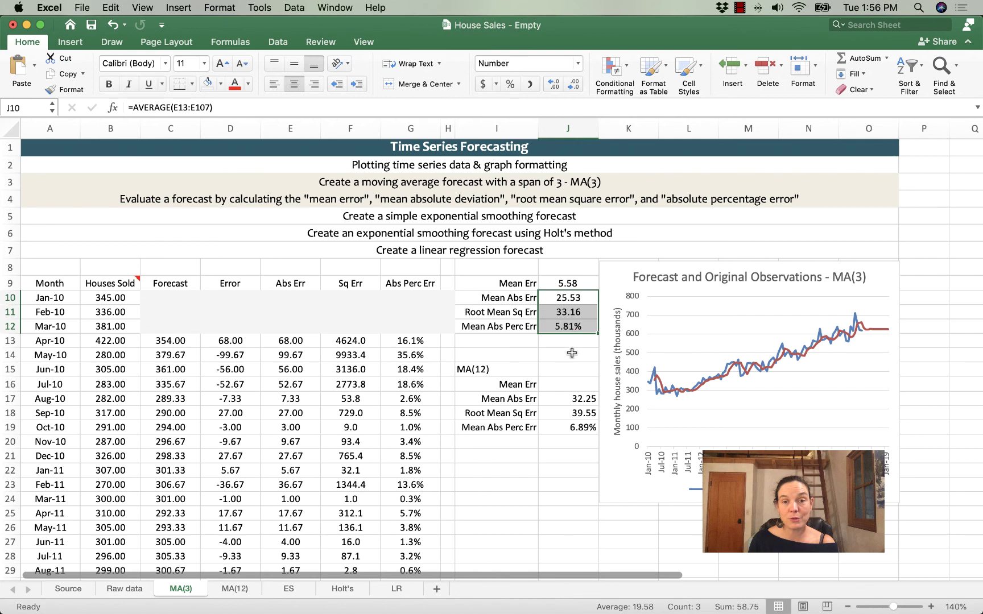
pyautogui.scroll(1, 571, 392)
pyautogui.moveTo(570, 402); pyautogui.dragTo(569, 430)
pyautogui.scroll(-1, 569, 430)
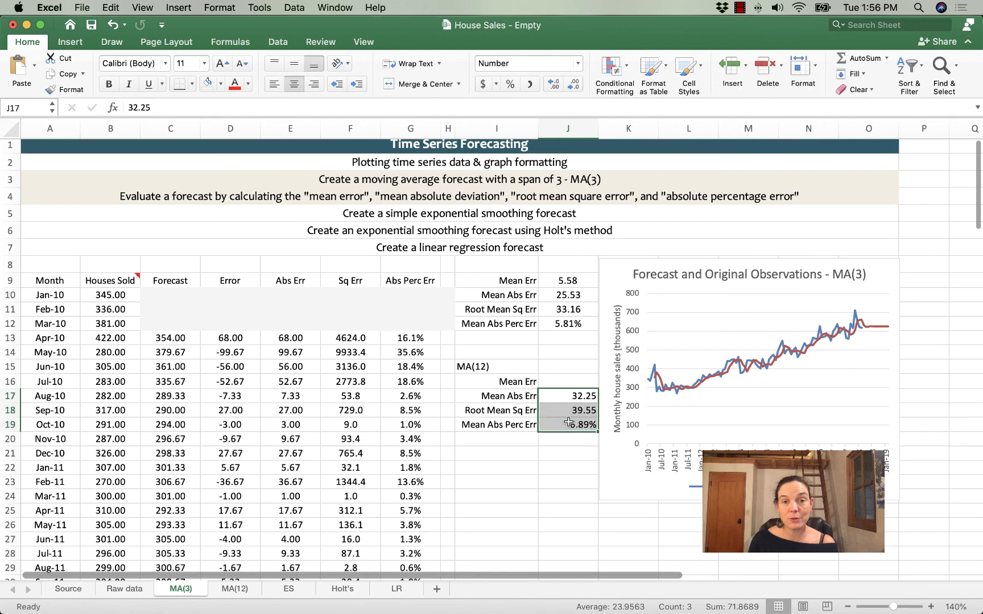
pyautogui.click(297, 87)
pyautogui.click(516, 440)
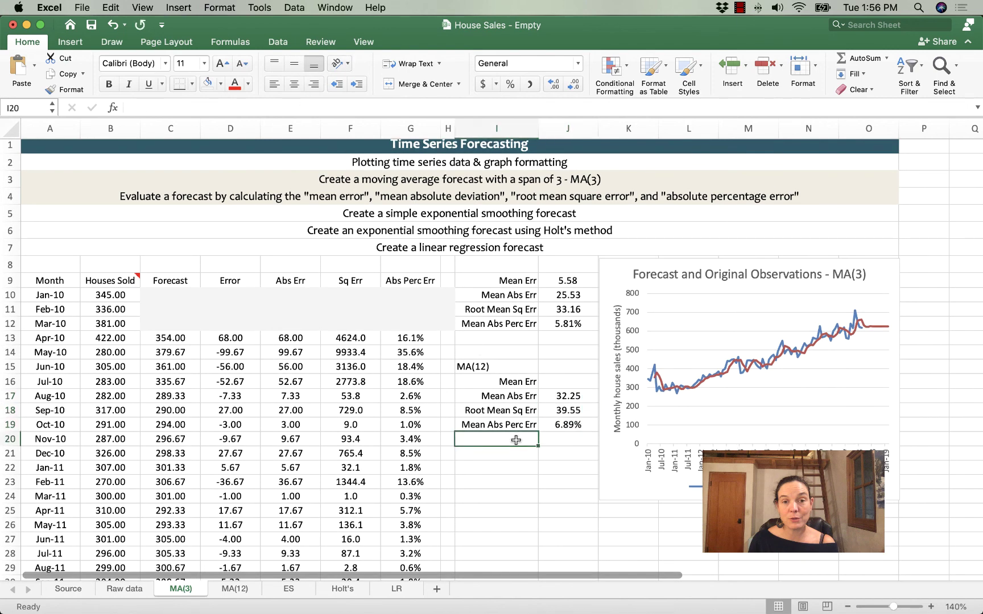